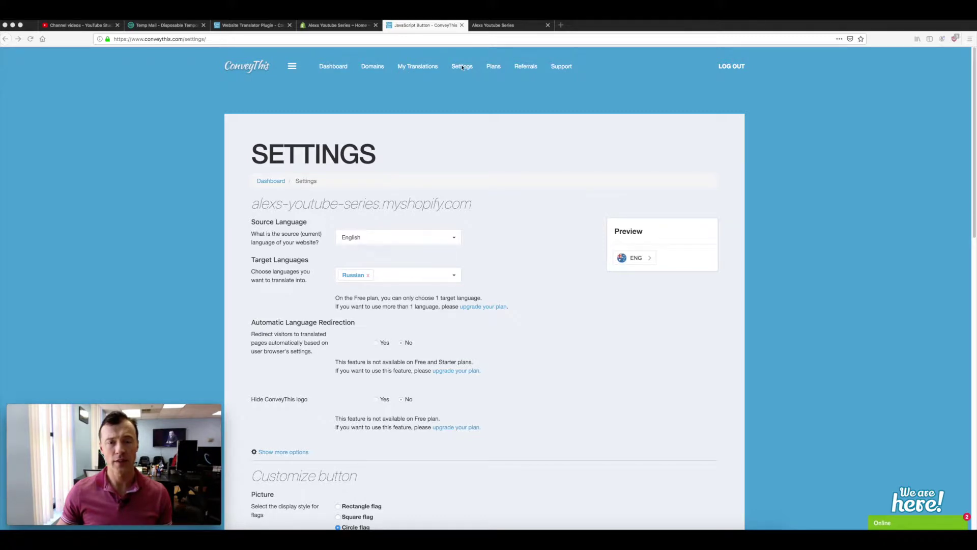
Open the Domain Pages list for alexs-youtube-series.myshopify.com from My Translations
click(418, 69)
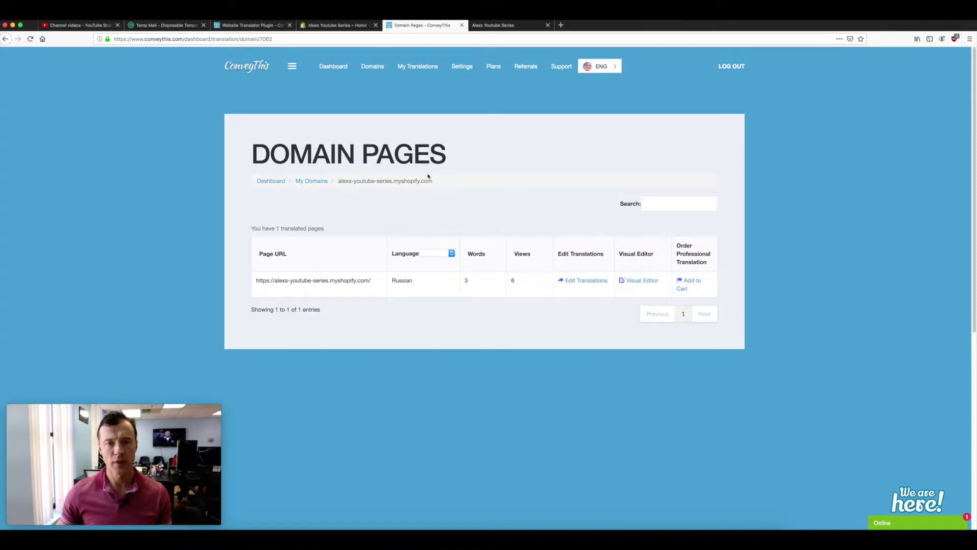
click(489, 24)
scroll(463, 267, down, 3)
scroll(519, 232, up, 2)
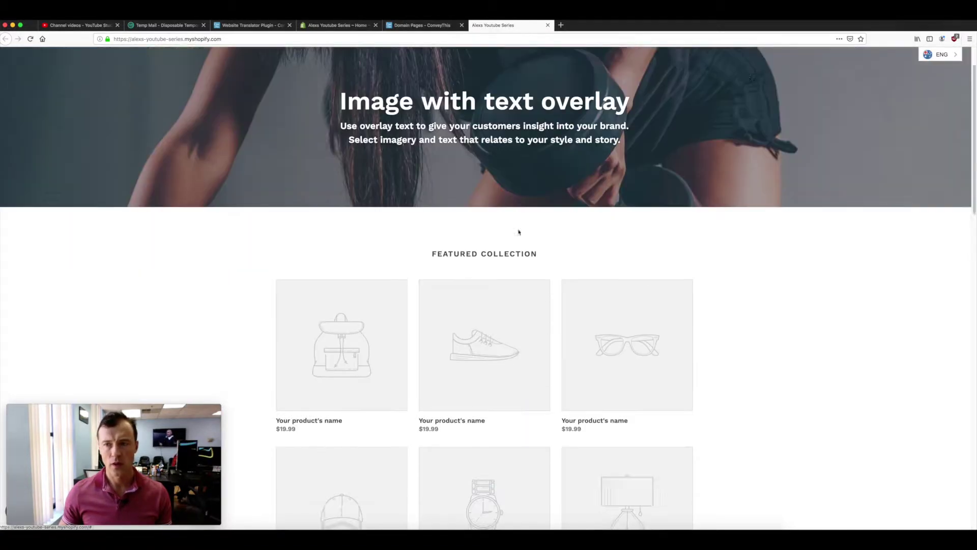
scroll(519, 232, up, 2)
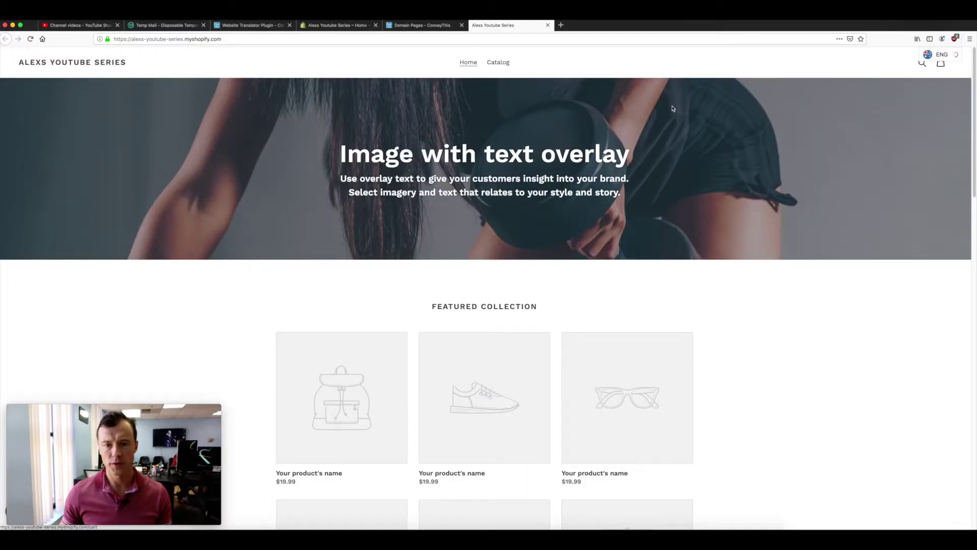
scroll(411, 168, down, 5)
scroll(411, 168, up, 4)
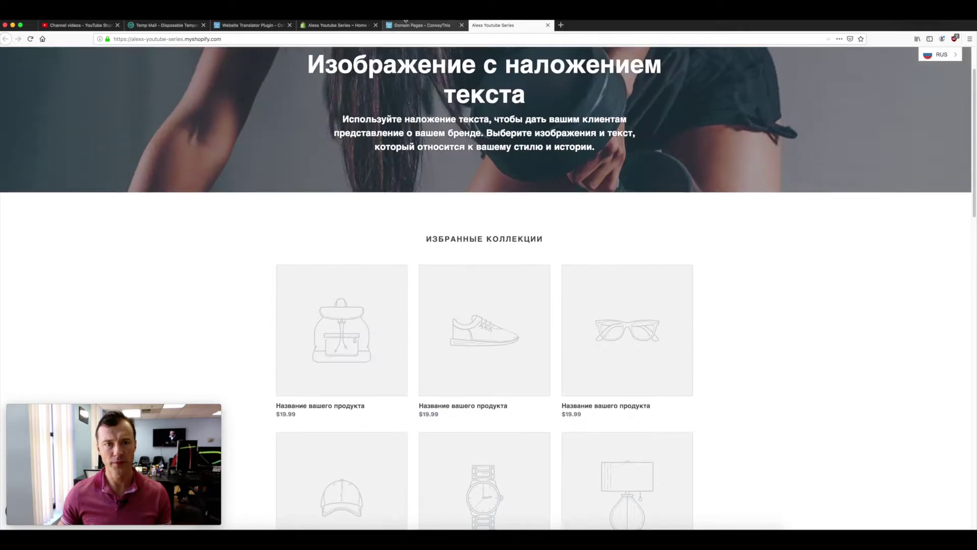
click(407, 24)
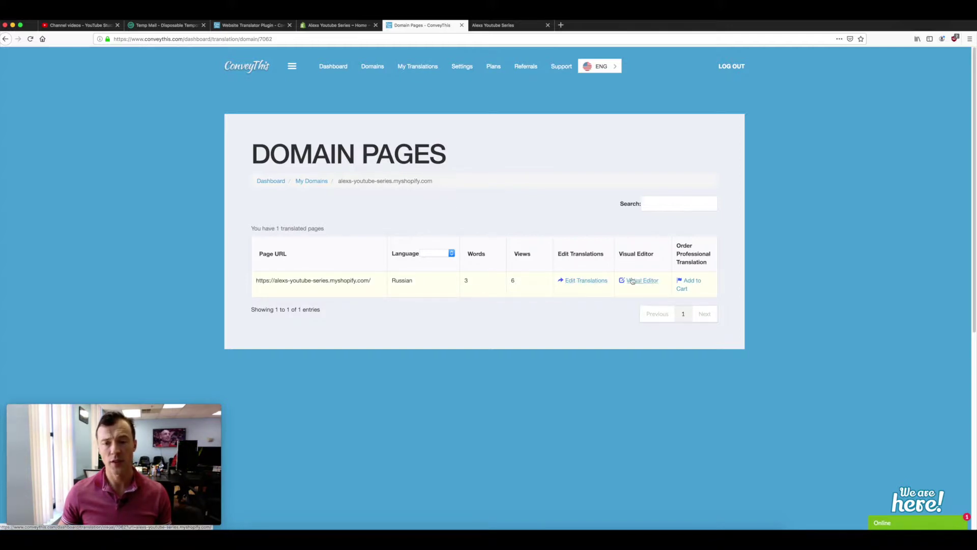
Review the homepage's Russian machine-translated strings, then return to the Russian storefront
click(572, 282)
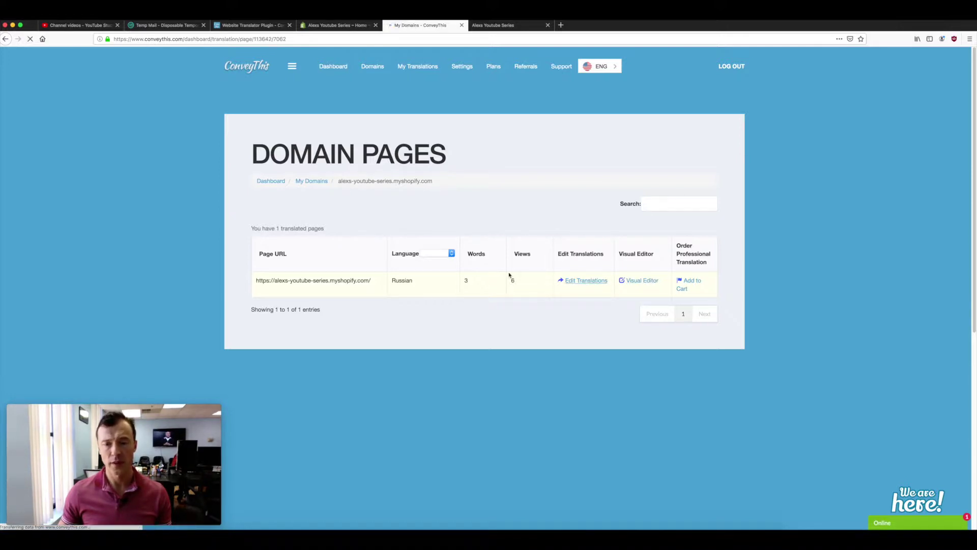
scroll(349, 258, down, 10)
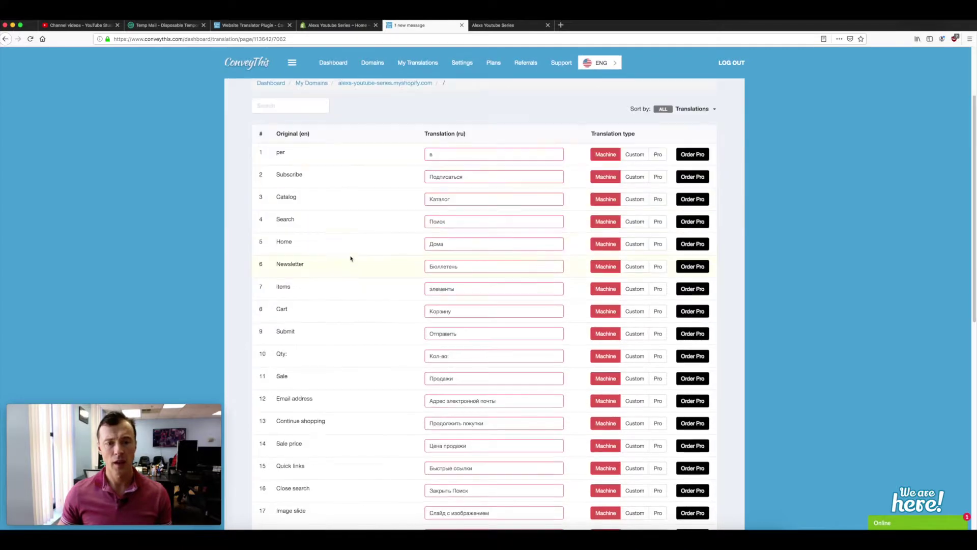
scroll(350, 262, up, 10)
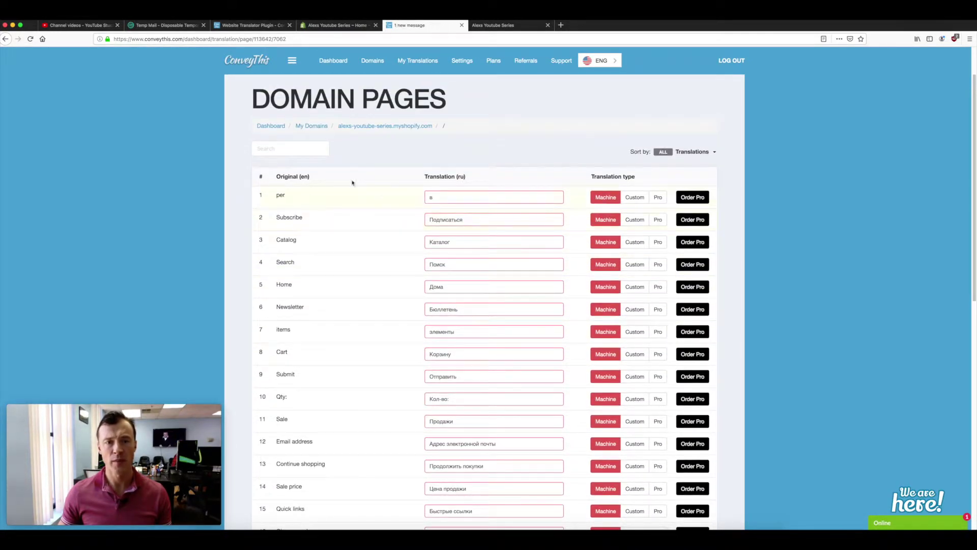
click(414, 127)
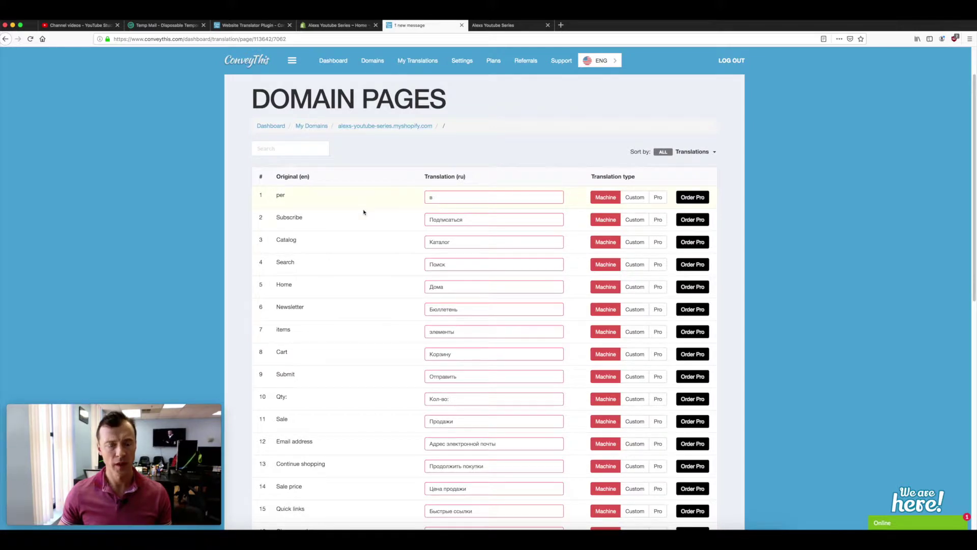
scroll(362, 213, down, 5)
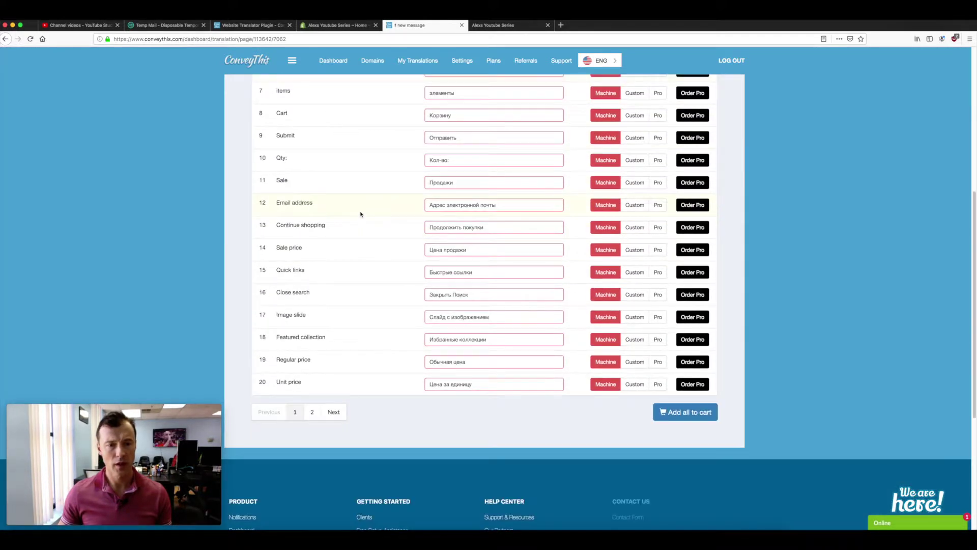
scroll(395, 200, up, 5)
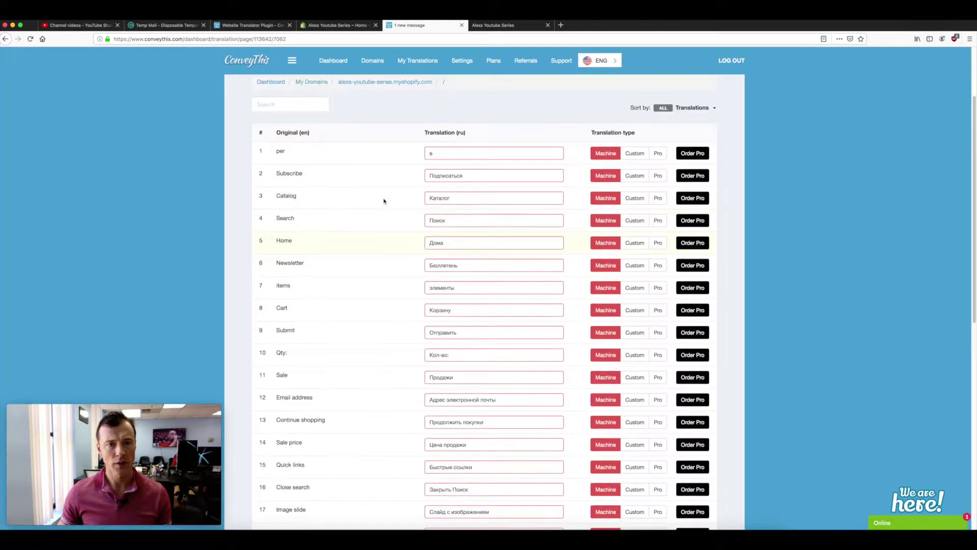
click(495, 25)
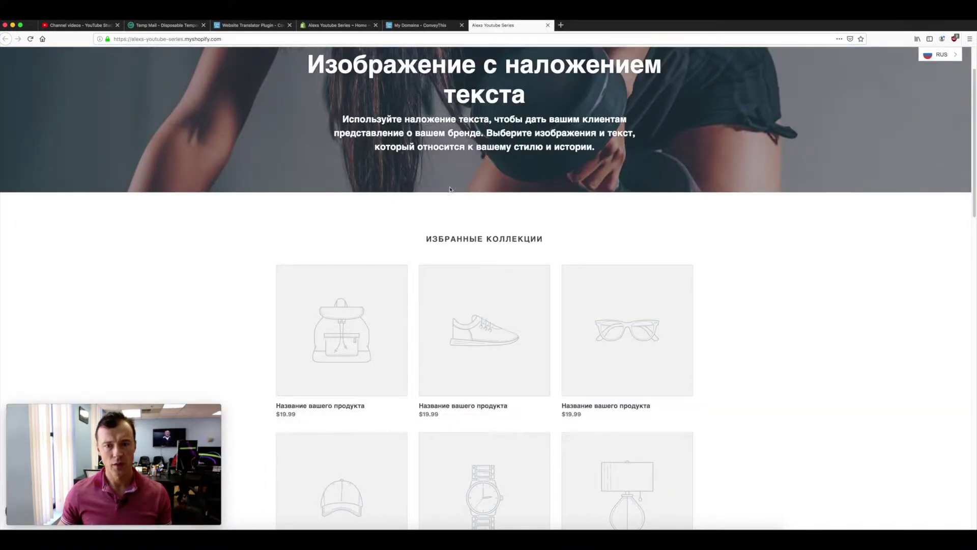
Switch the storefront language to ENG
scroll(443, 190, up, 3)
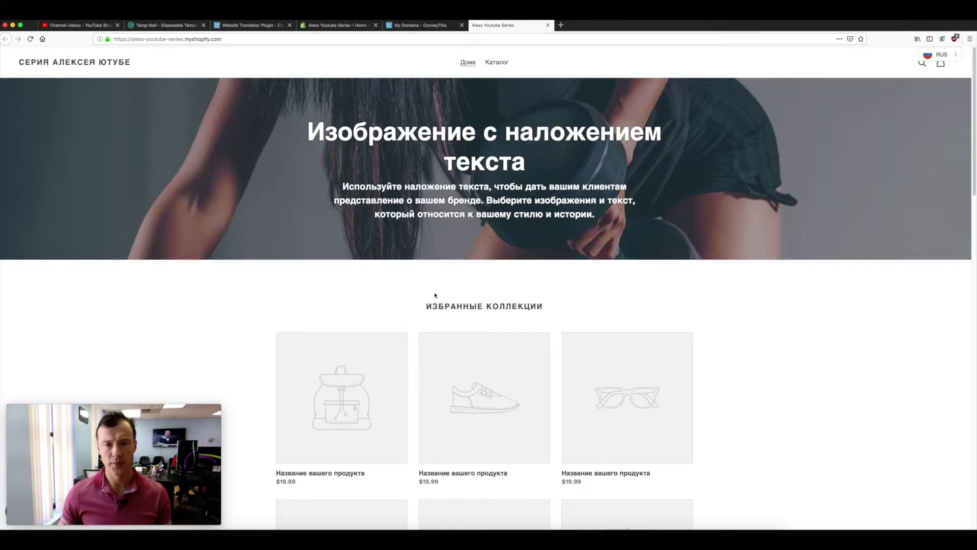
click(940, 56)
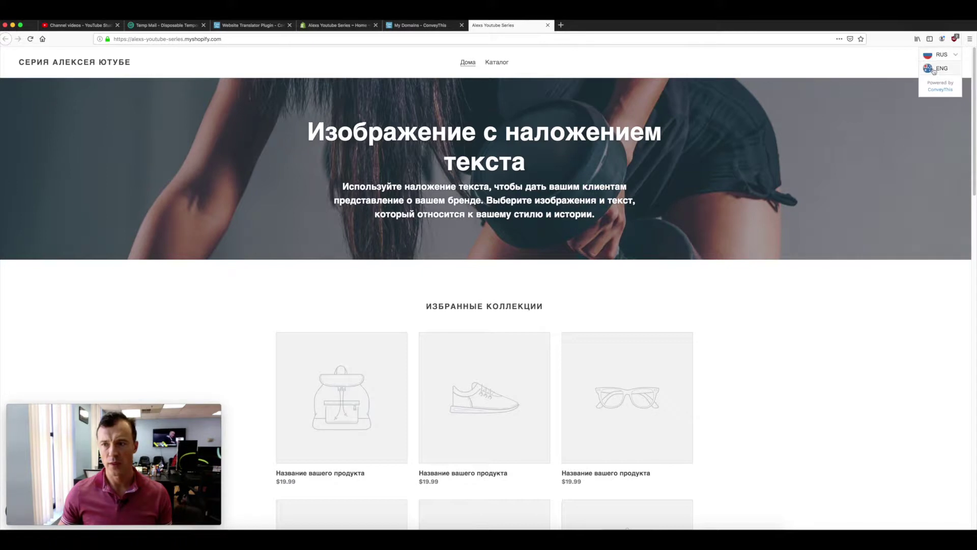
click(940, 69)
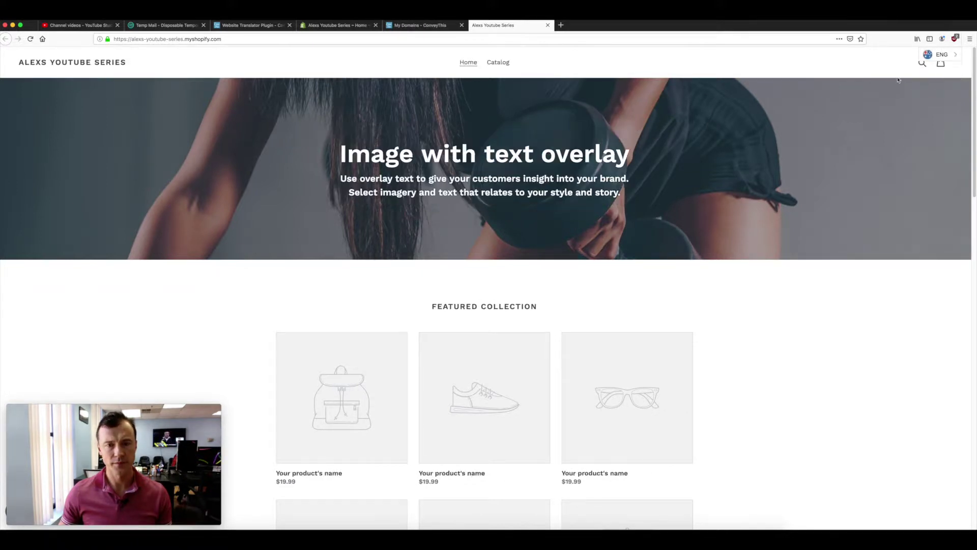
Copy the hero heading 'Image with text overlay' from the English storefront
drag(343, 155, 625, 159)
key(super+c)
right_click(559, 155)
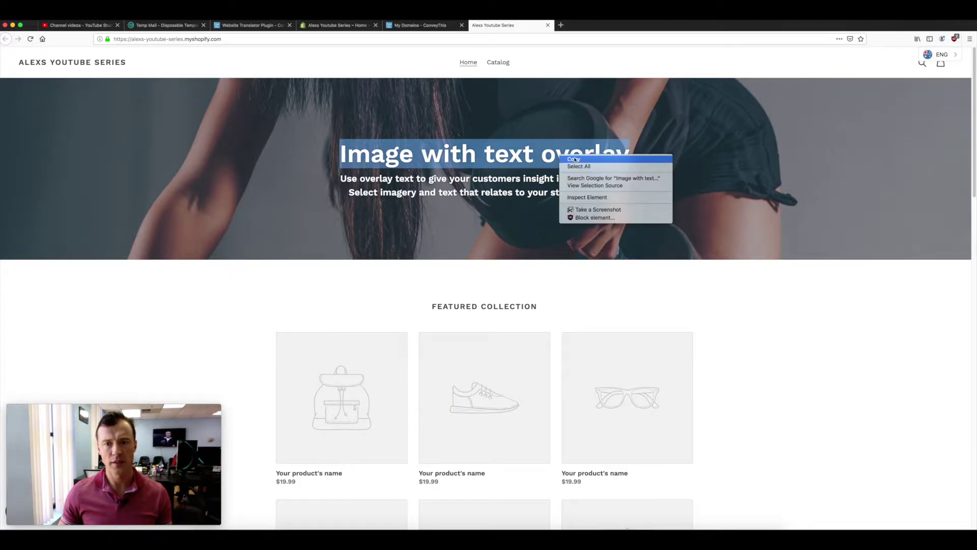
click(425, 38)
click(412, 25)
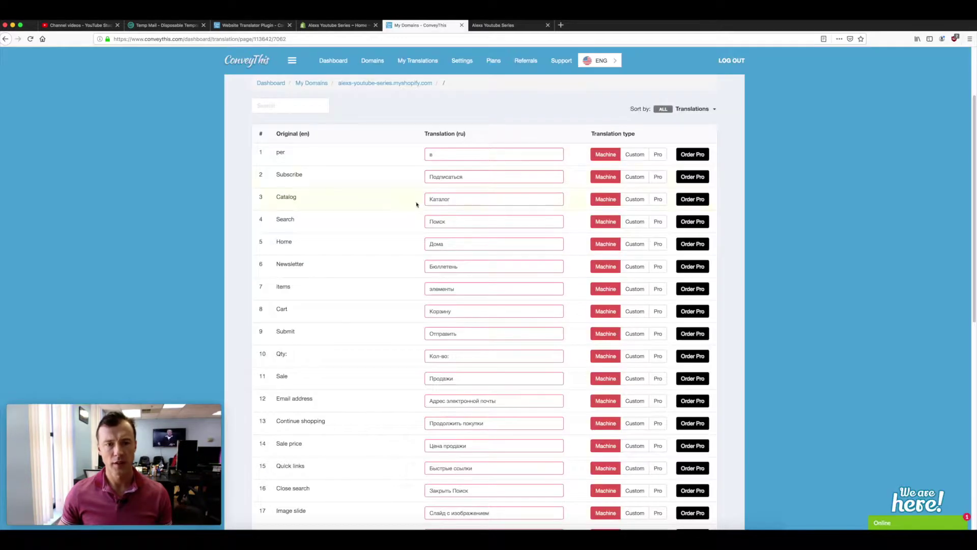
Paste 'Image with text overlay' into Search and edit row 28's Russian translation
scroll(349, 188, down, 5)
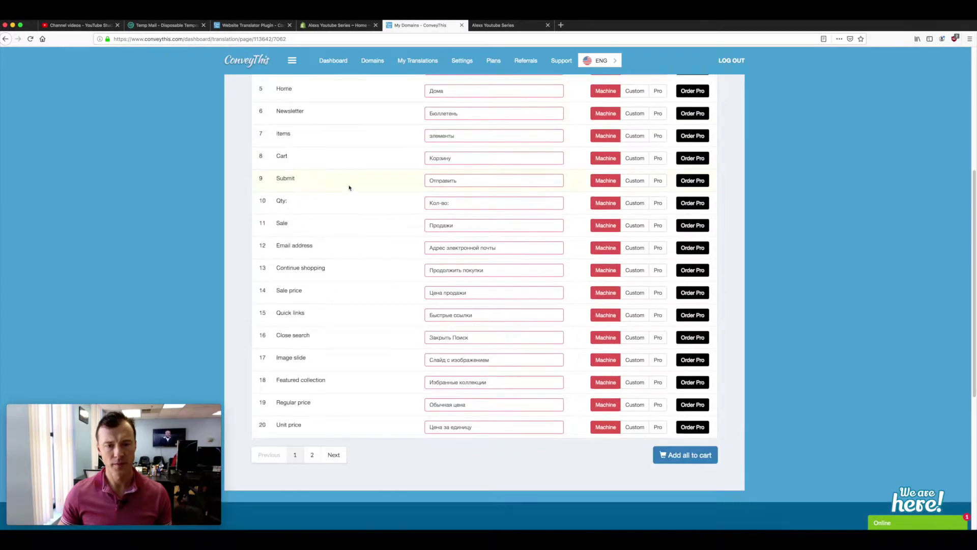
scroll(350, 188, up, 5)
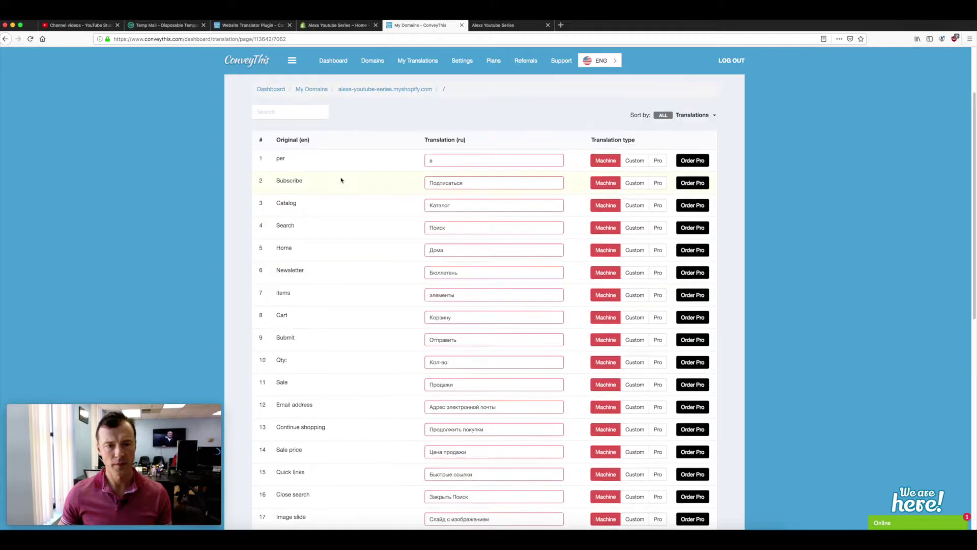
right_click(271, 112)
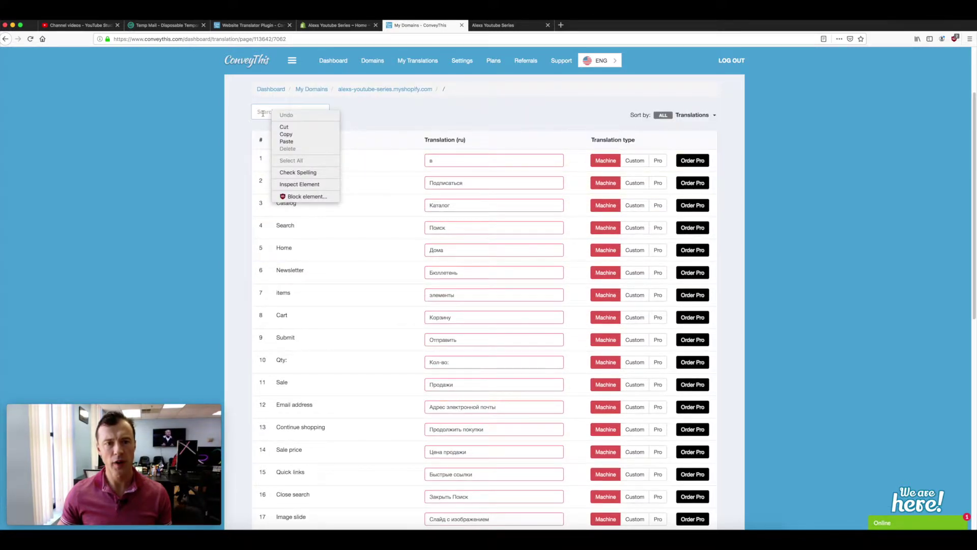
click(287, 141)
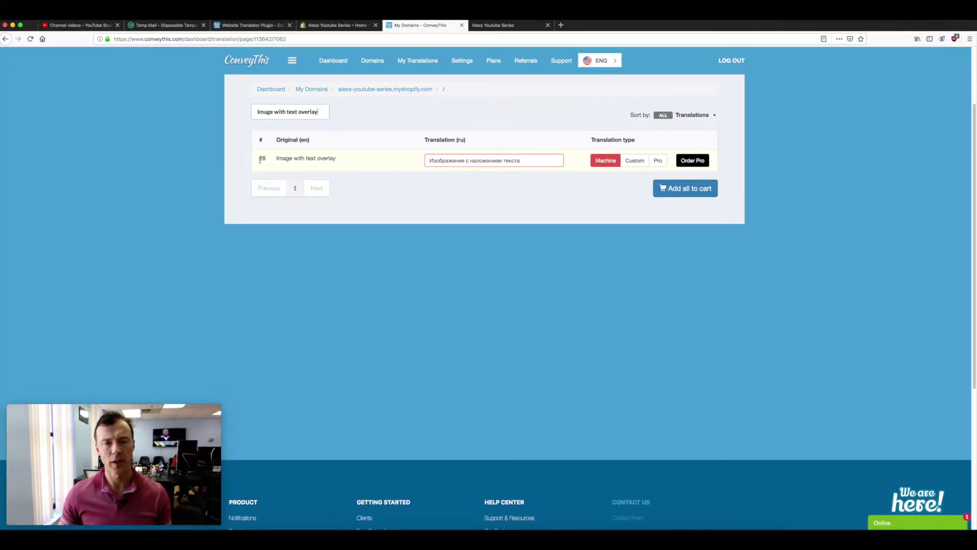
click(487, 161)
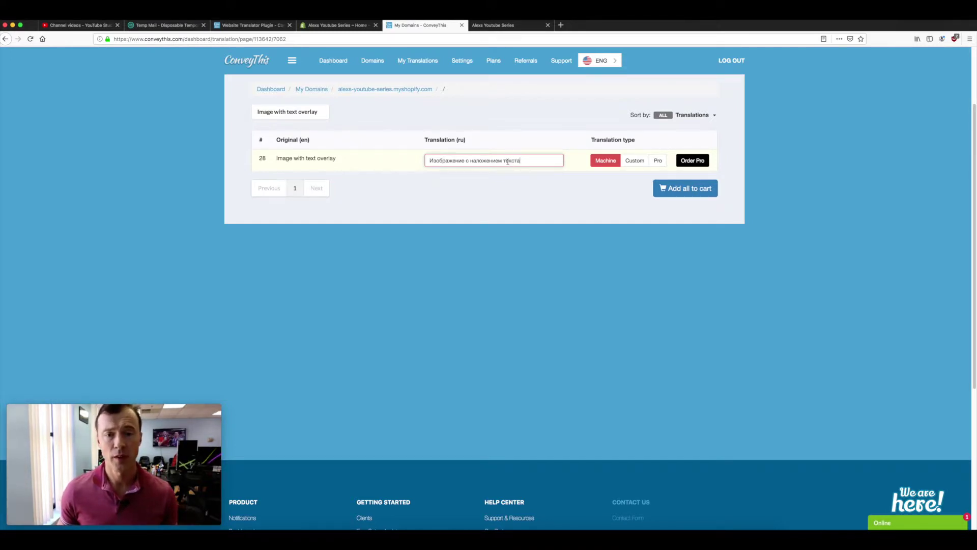
Replace текста with 23 so the heading reads 'Изображение с наложением 23' (Custom)
double_click(507, 161)
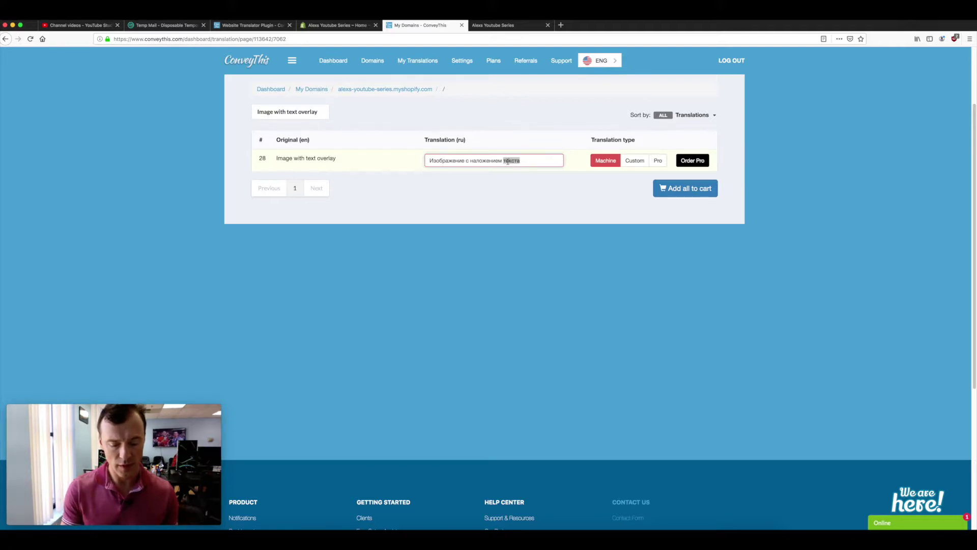
text(23)
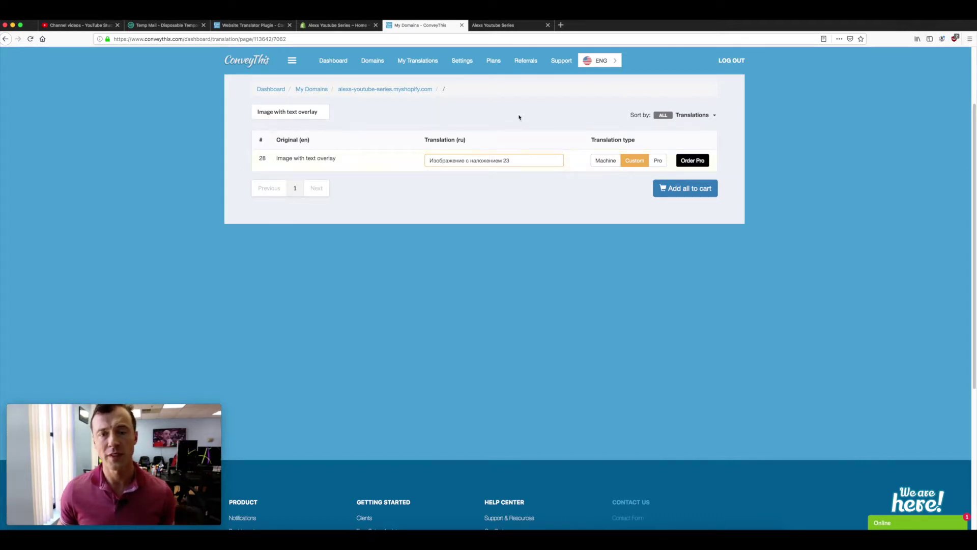
click(492, 25)
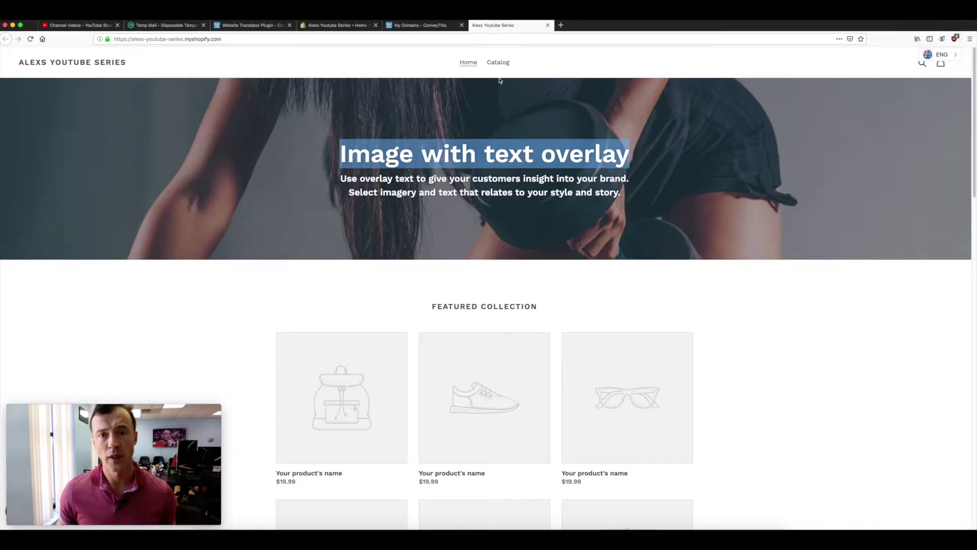
Reload the store in RUS and confirm the hero heading reads 'Изображение с наложением 23'
key(super+r)
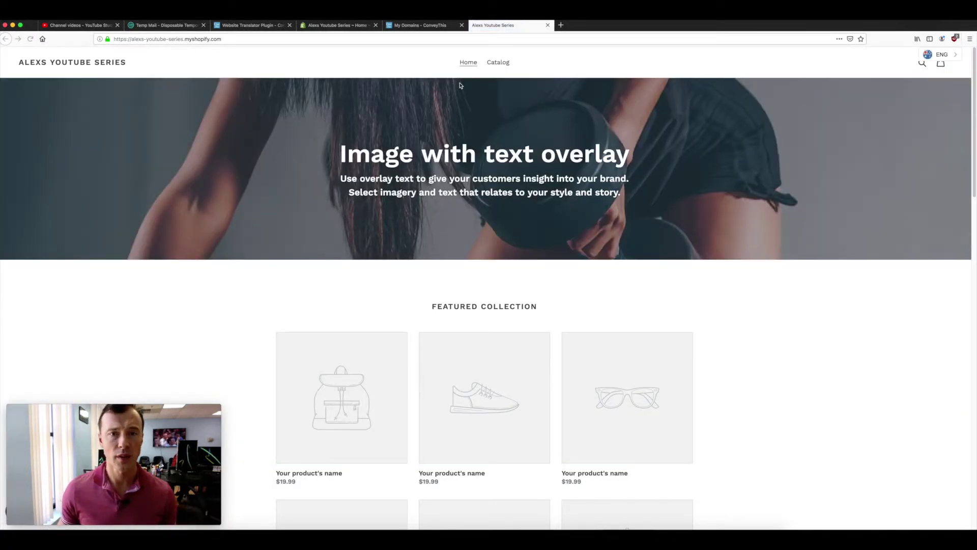
click(937, 55)
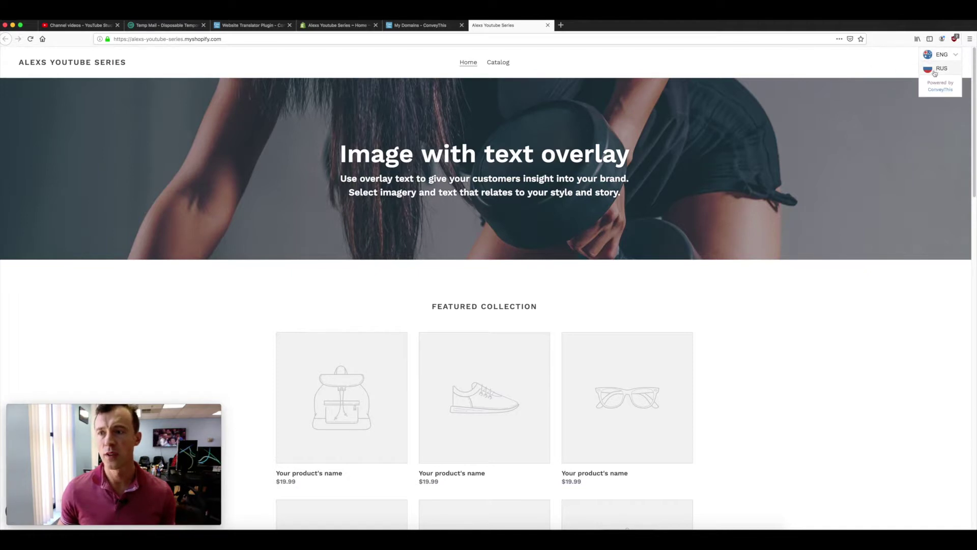
click(935, 73)
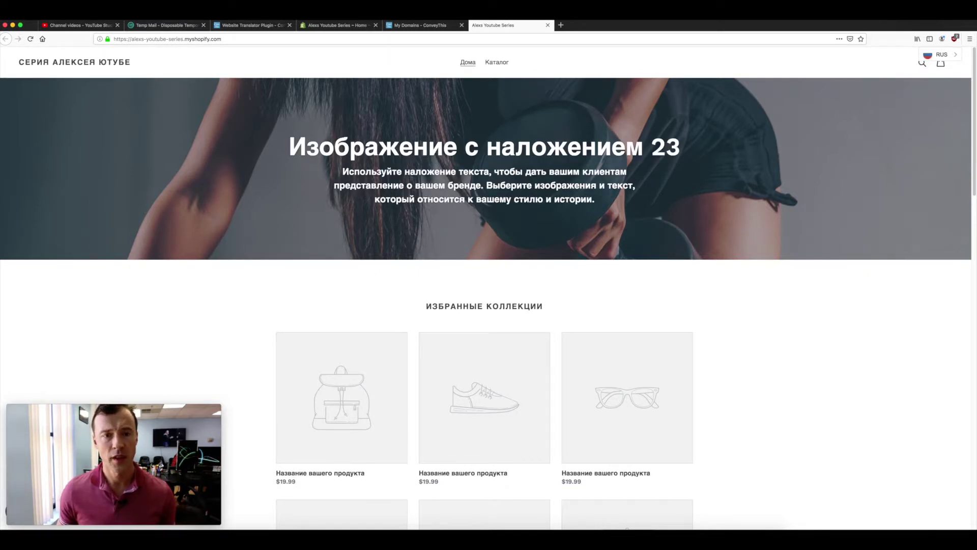
drag(291, 147, 709, 155)
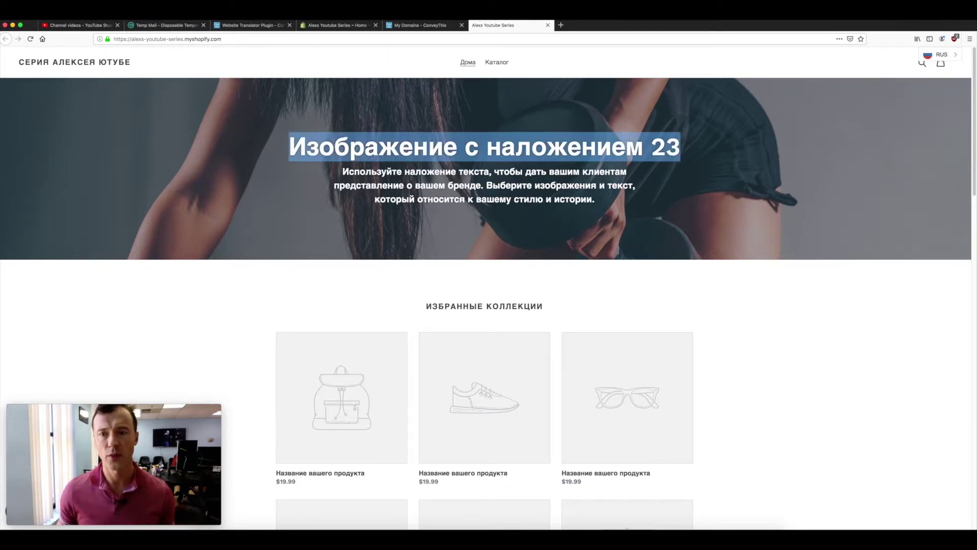
click(651, 147)
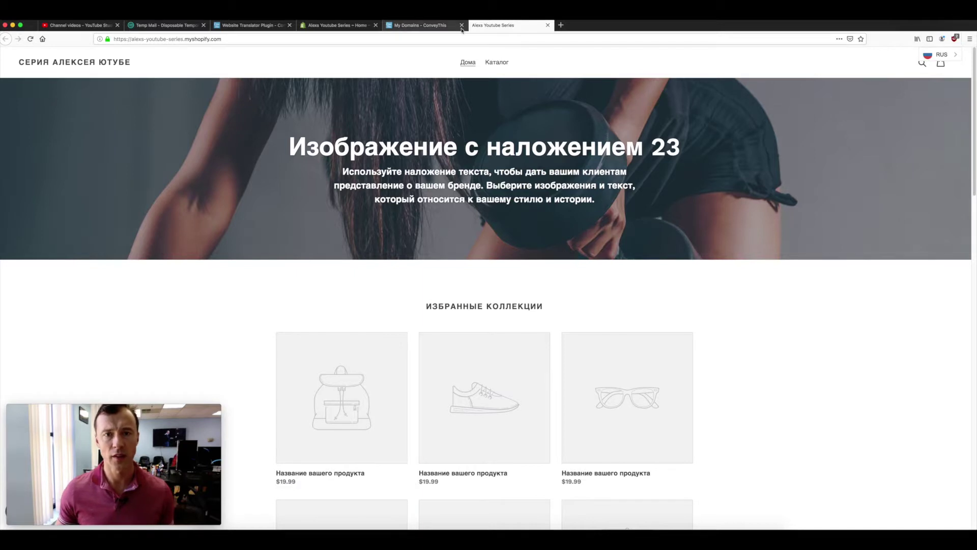
click(429, 26)
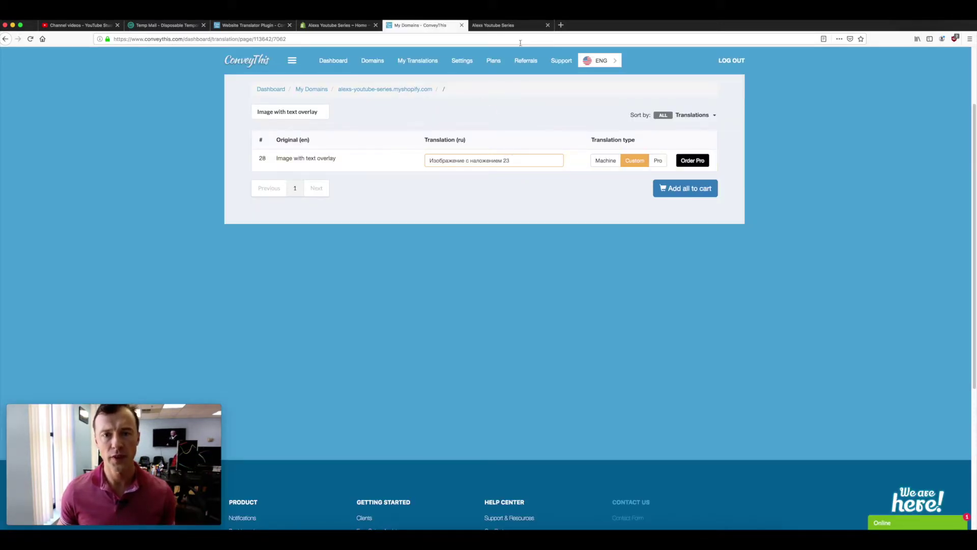
click(509, 25)
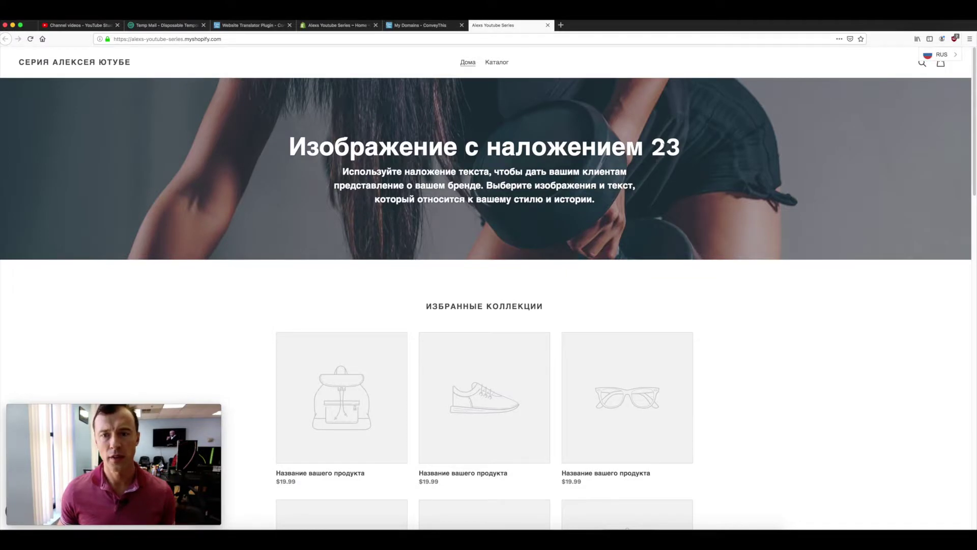
click(423, 25)
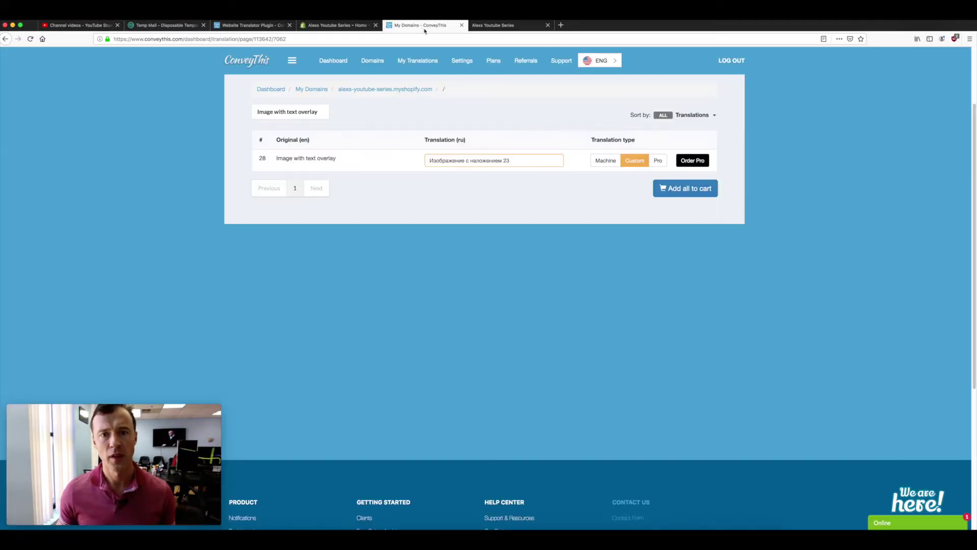
Open the Russian homepage in ConveyThis's Visual Editor and reach the store password screen
click(312, 89)
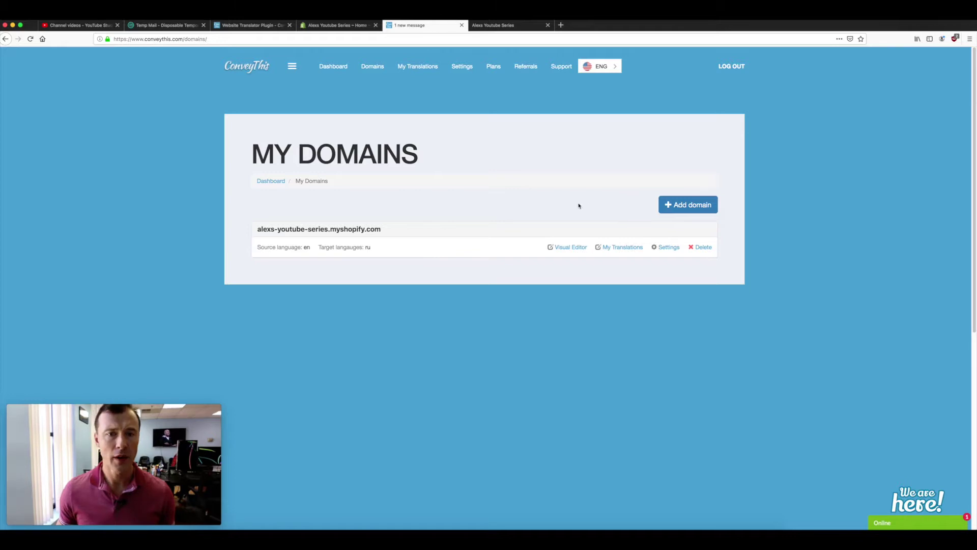
click(415, 67)
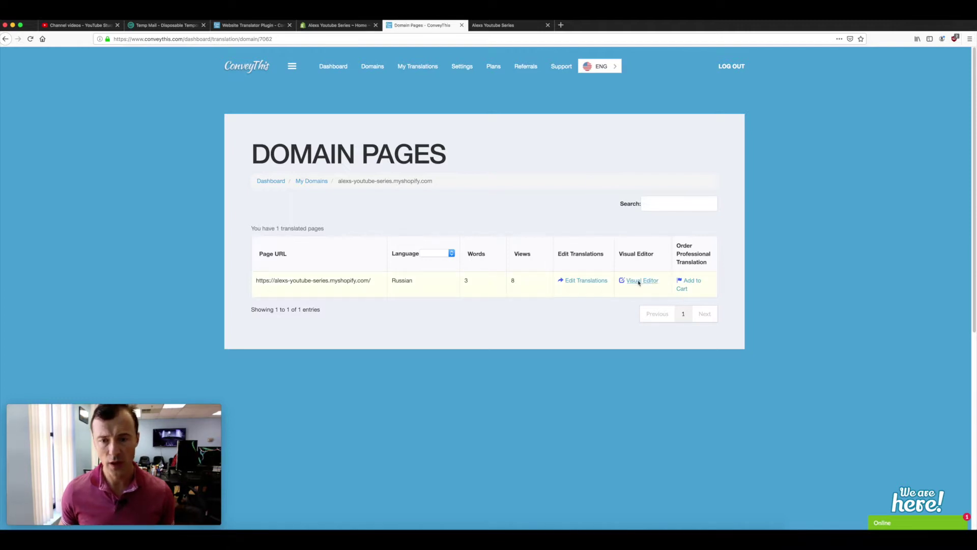
click(641, 280)
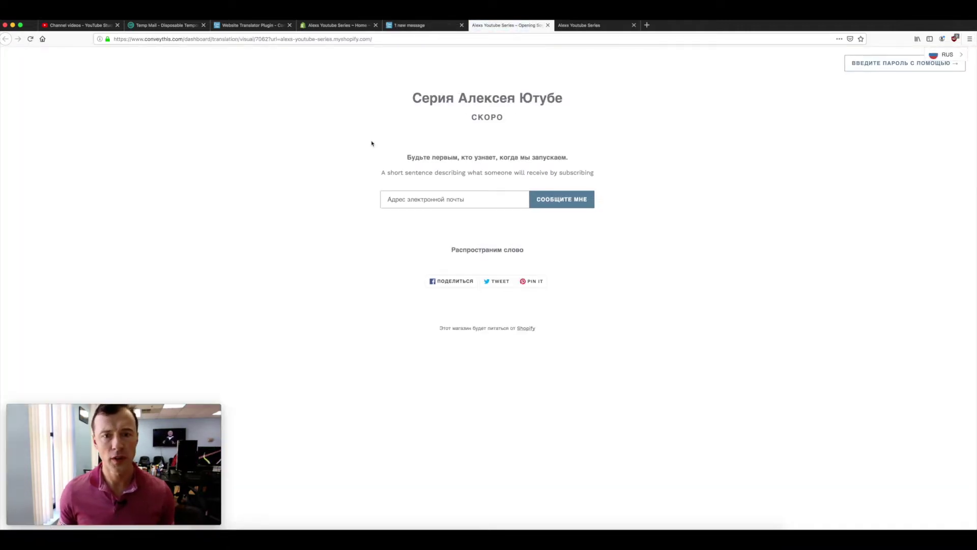
click(890, 63)
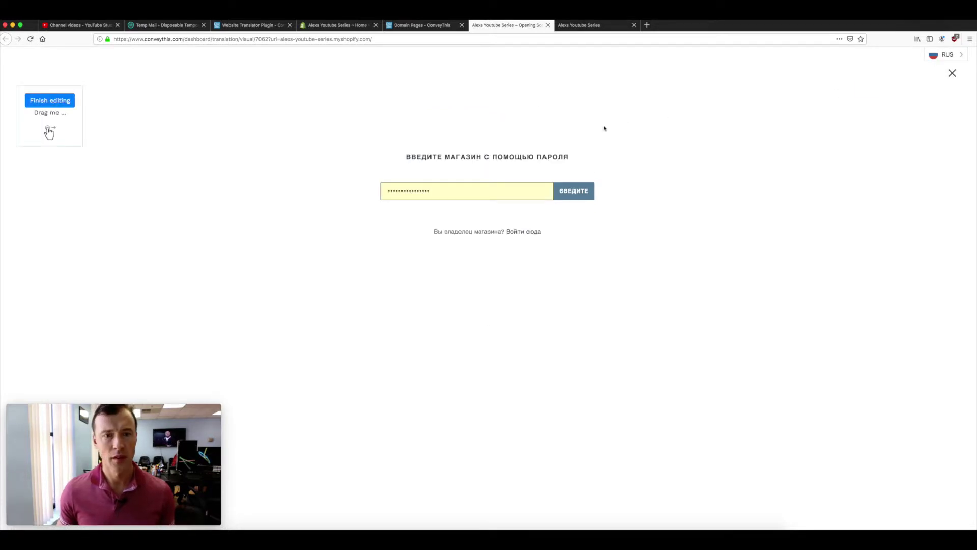
Replace the autofilled password and submit it, dismissing Firefox's save-password prompt
drag(436, 193, 355, 192)
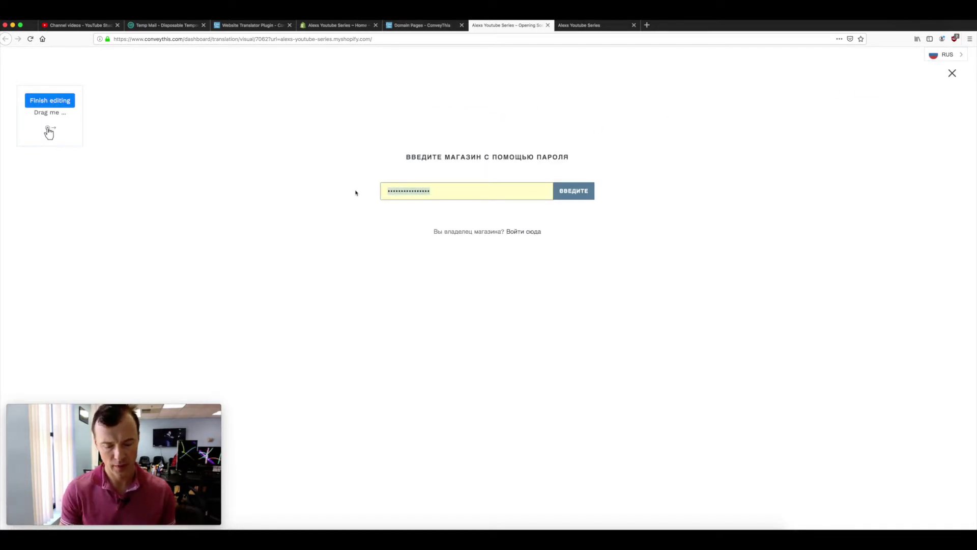
text(****)
key(Return)
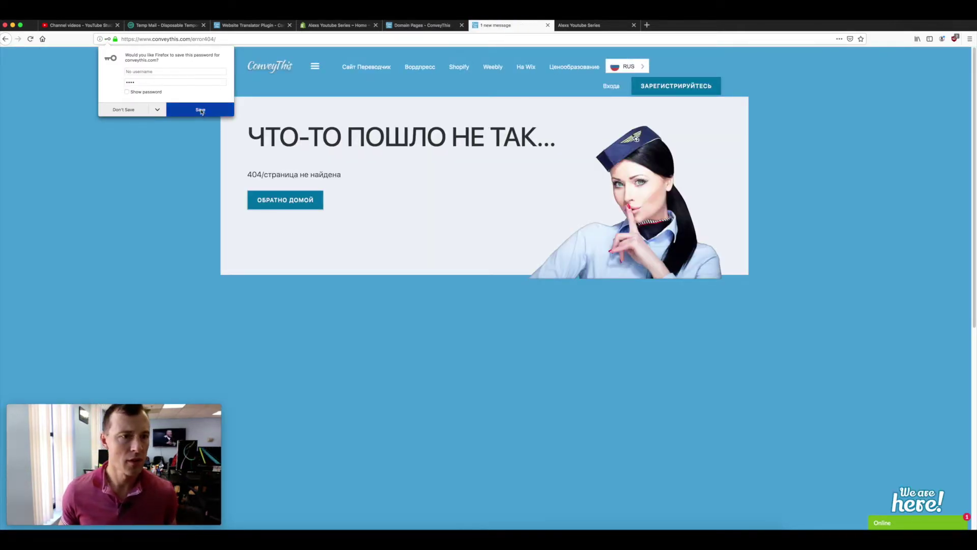
click(172, 115)
Check the tab showing the 404 page, then go to the Shopify admin home
drag(509, 25, 407, 27)
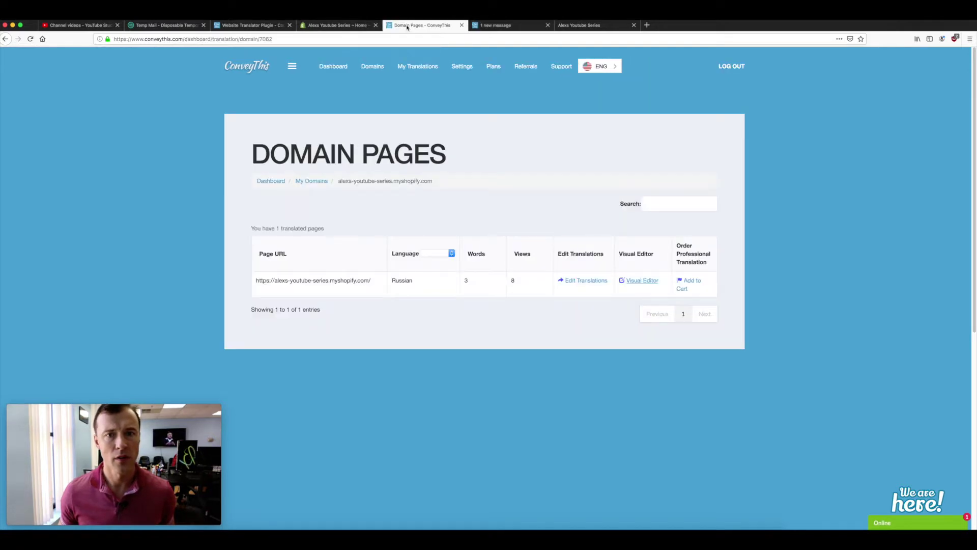
click(510, 25)
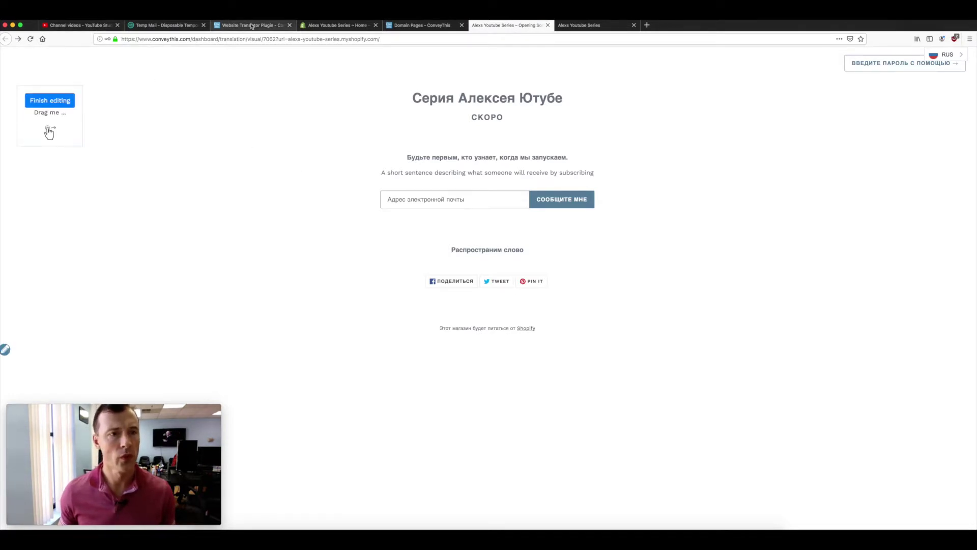
click(323, 26)
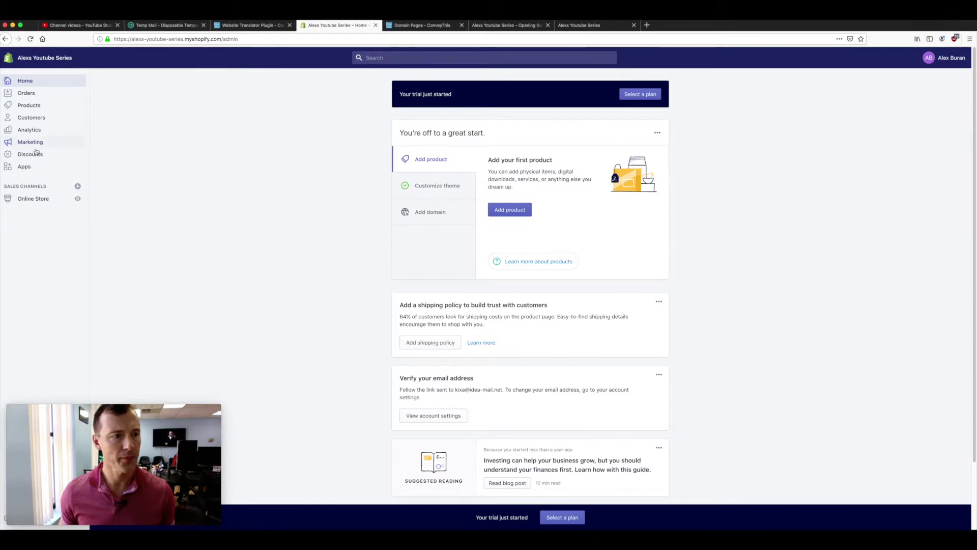
Navigate to the Online Store Preferences page in Shopify admin
click(34, 201)
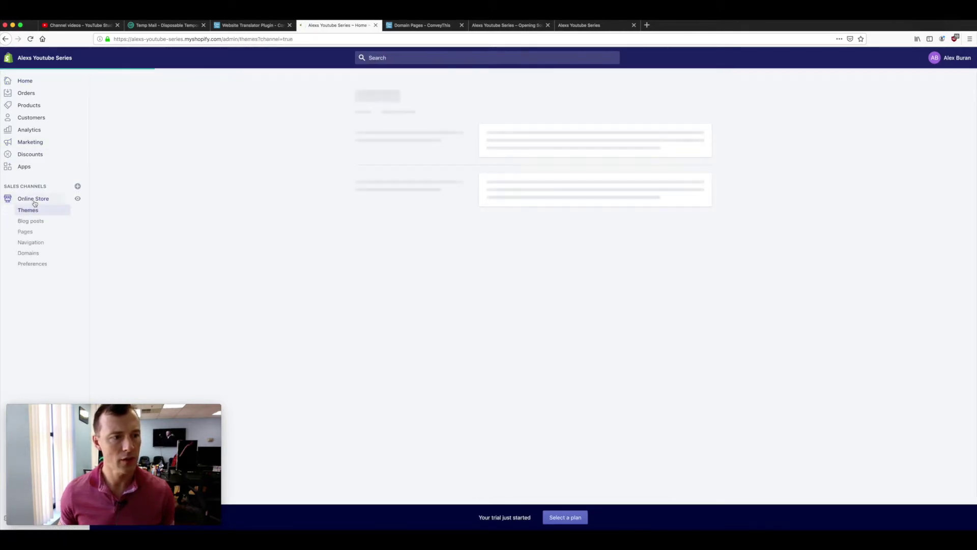
click(35, 262)
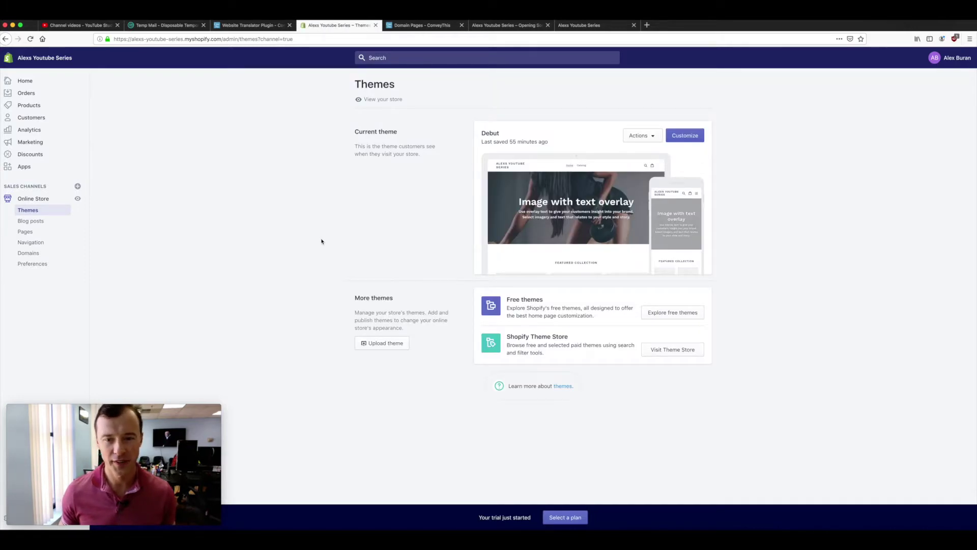
click(32, 264)
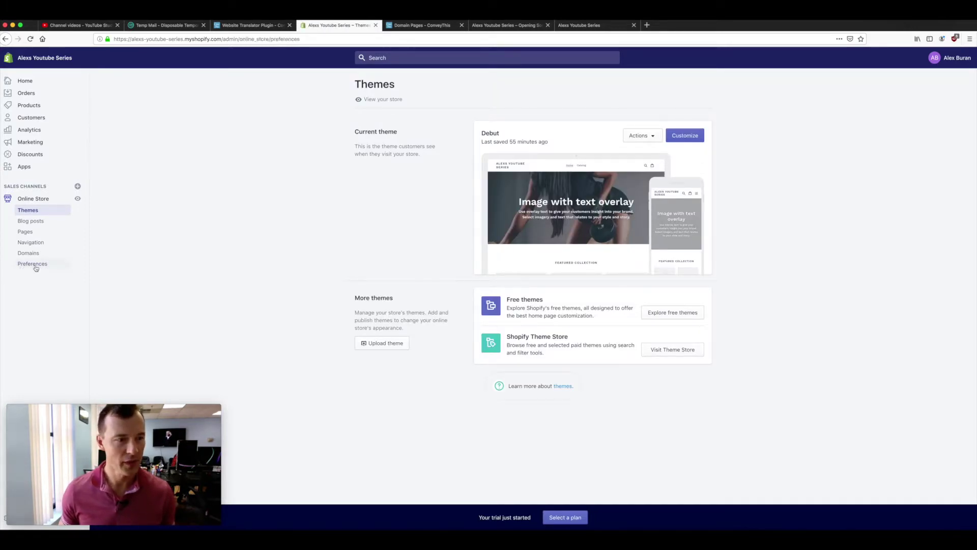
scroll(242, 263, down, 3)
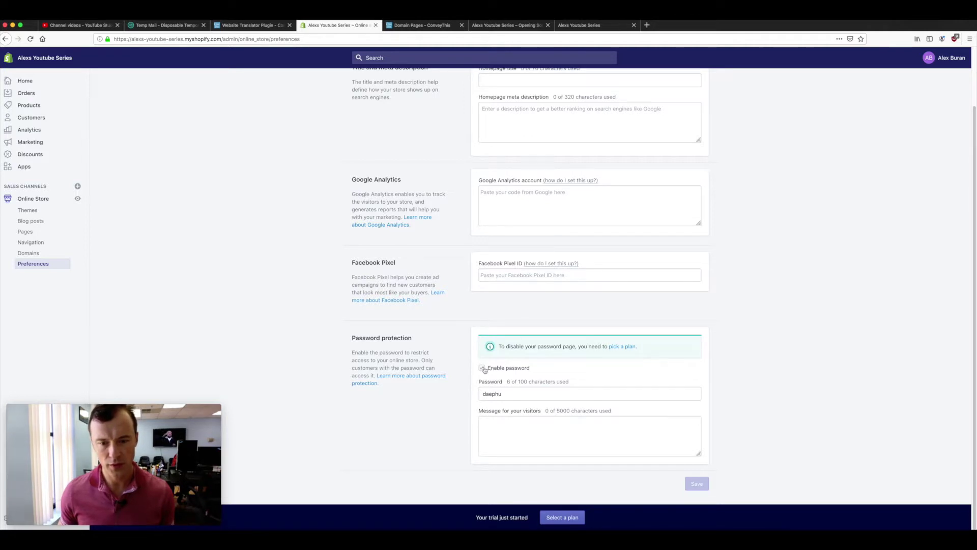
Enter a new storefront password and save with 'Enable password' kept on
click(508, 393)
drag(508, 393, 446, 394)
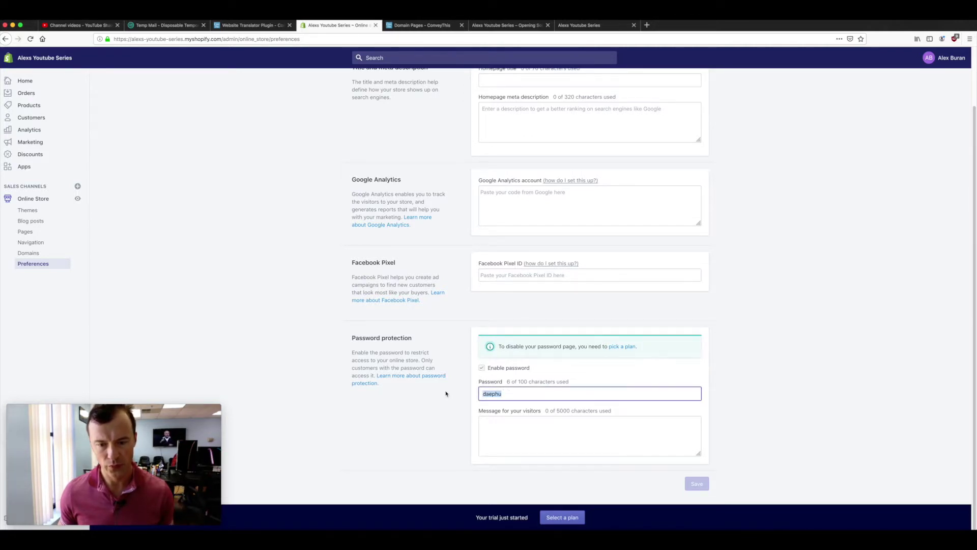
text(test)
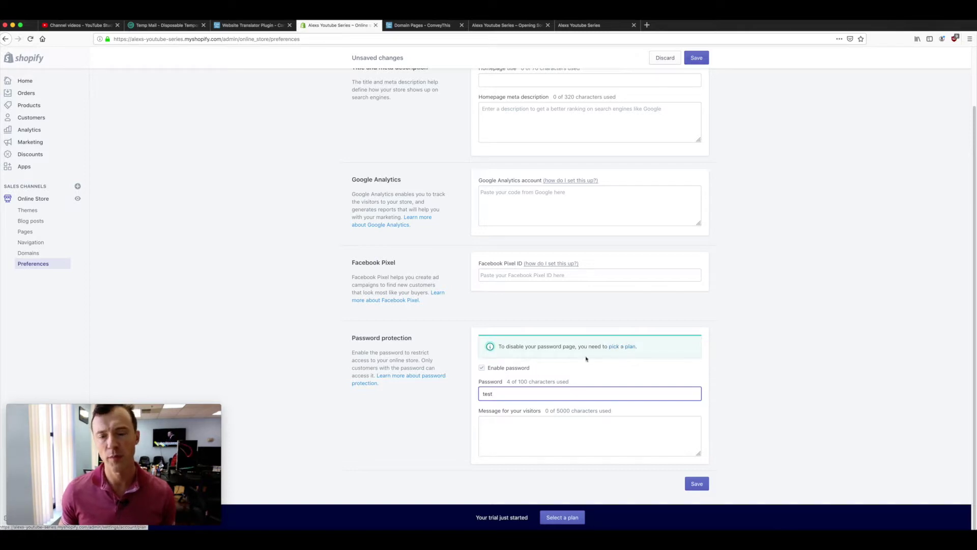
drag(498, 393, 464, 392)
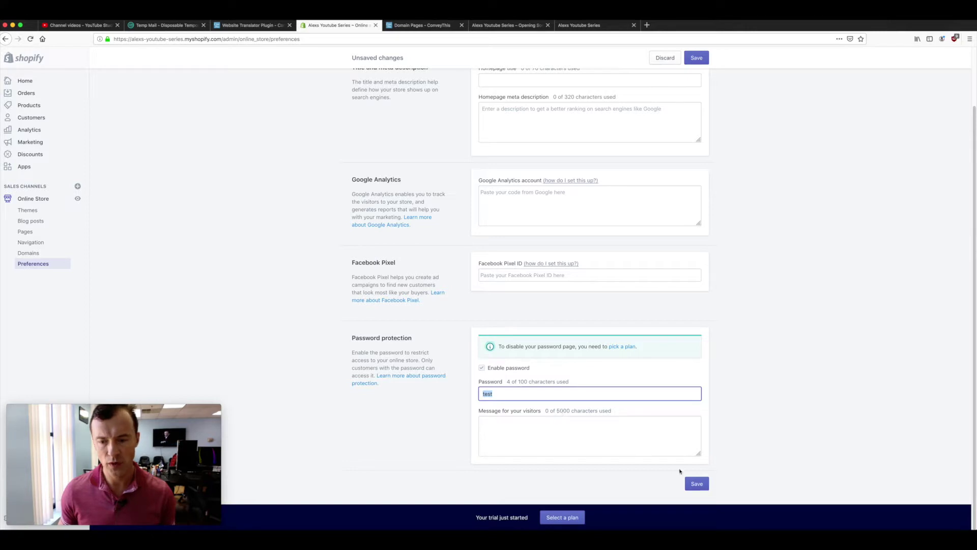
click(694, 483)
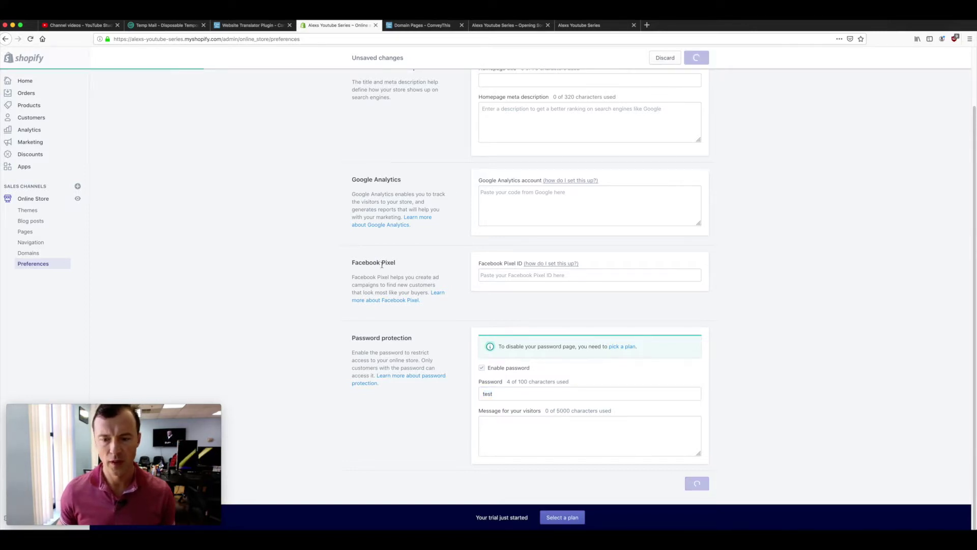
scroll(336, 224, up, 3)
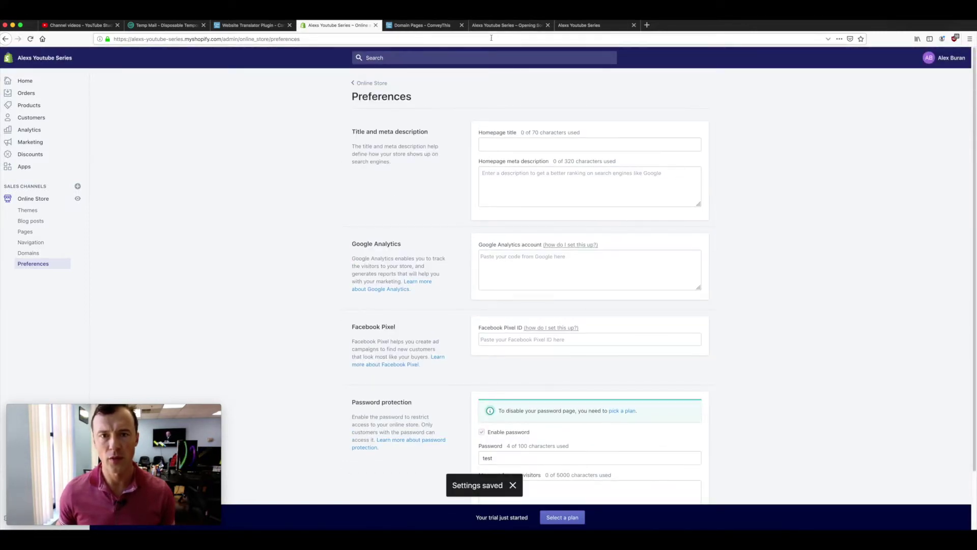
click(496, 28)
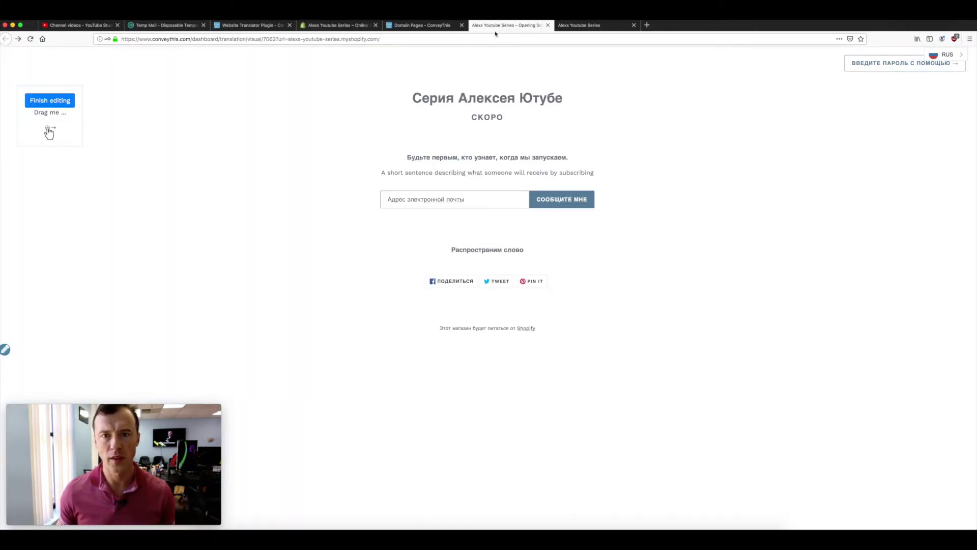
click(916, 65)
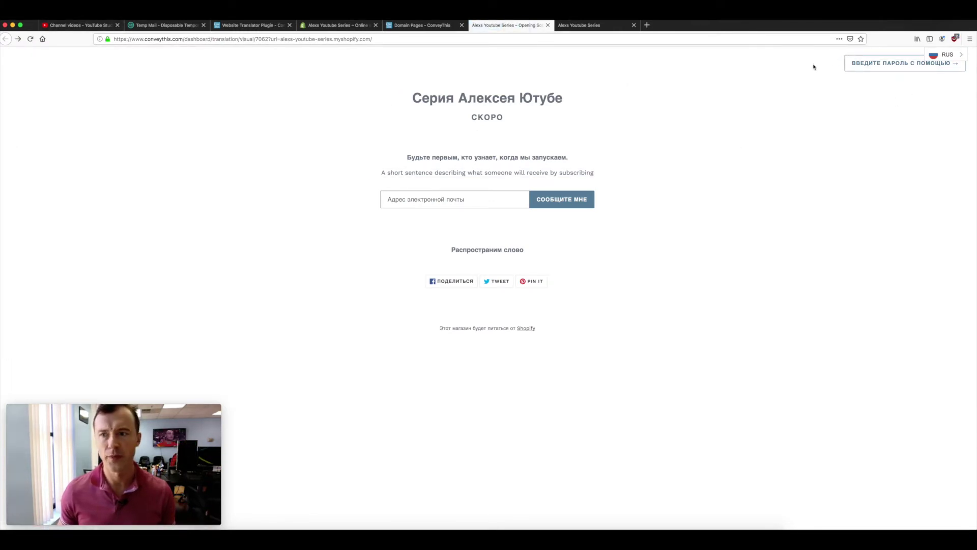
click(881, 67)
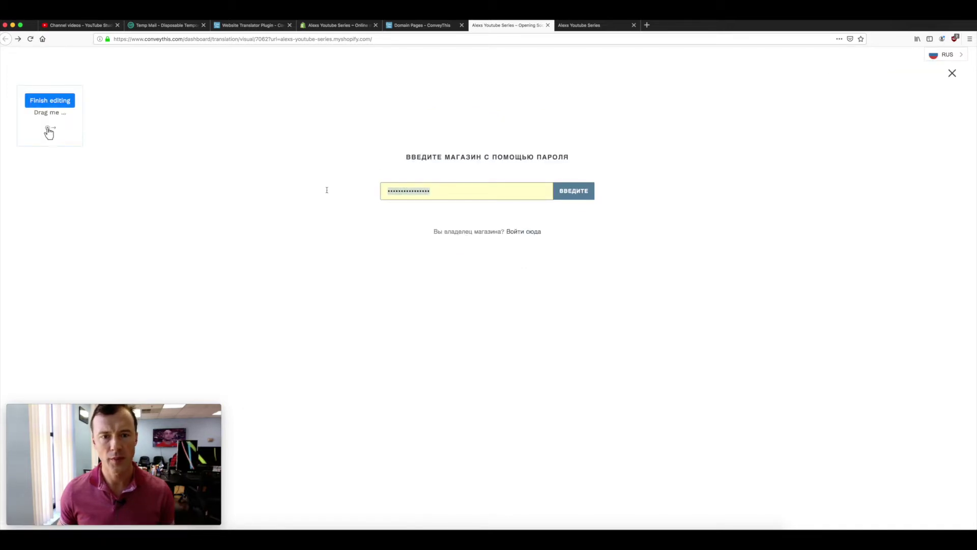
text(1234)
click(568, 193)
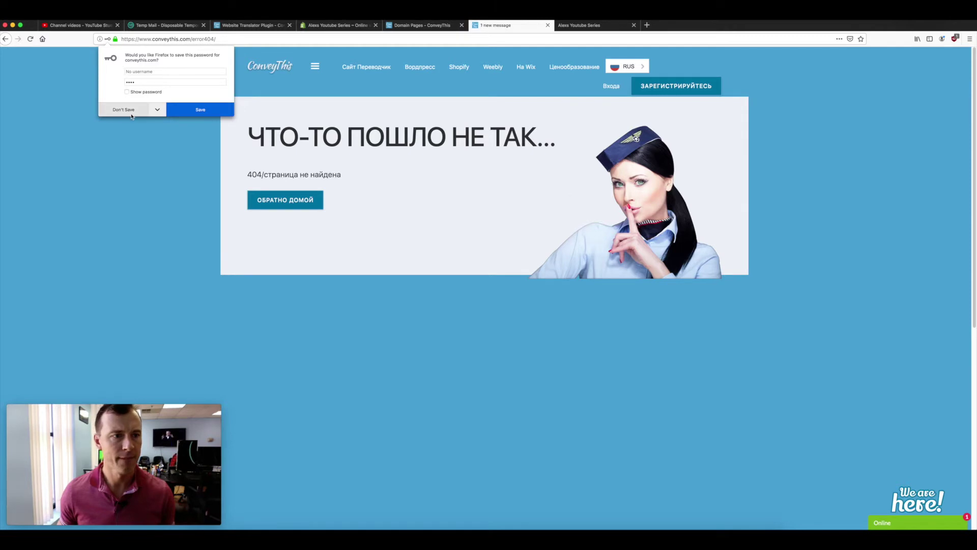
click(124, 110)
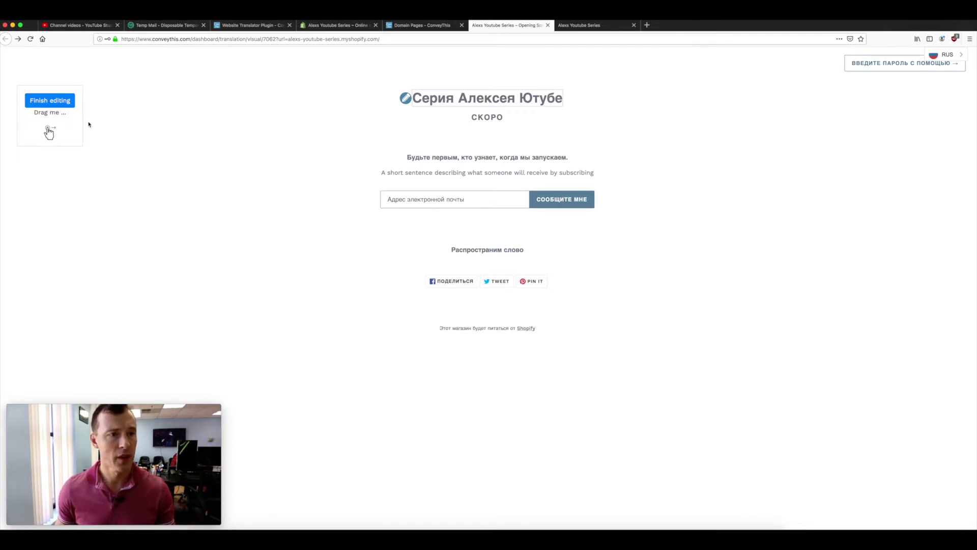
Move the editing panel aside and save the СКОРО translation as 'Скоро 23'
drag(49, 132, 307, 162)
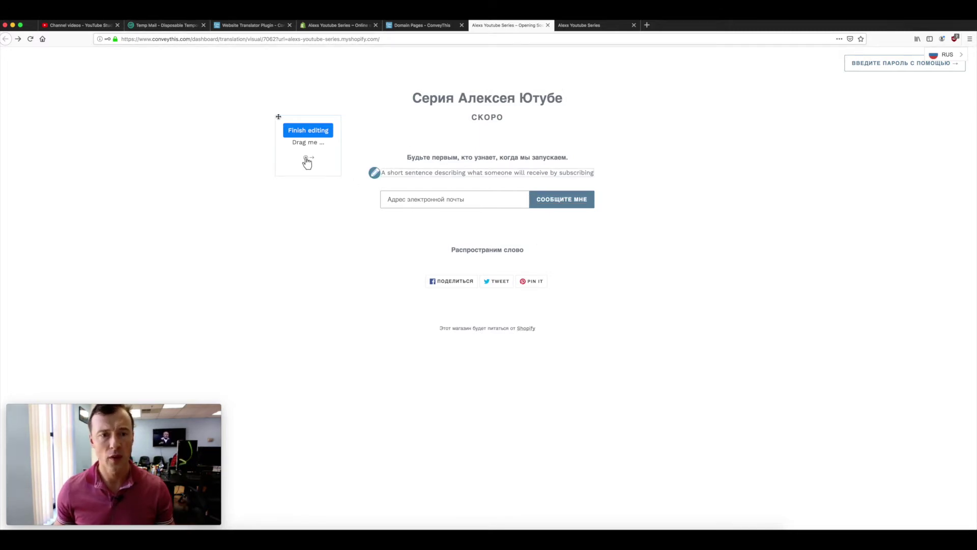
drag(307, 162, 187, 164)
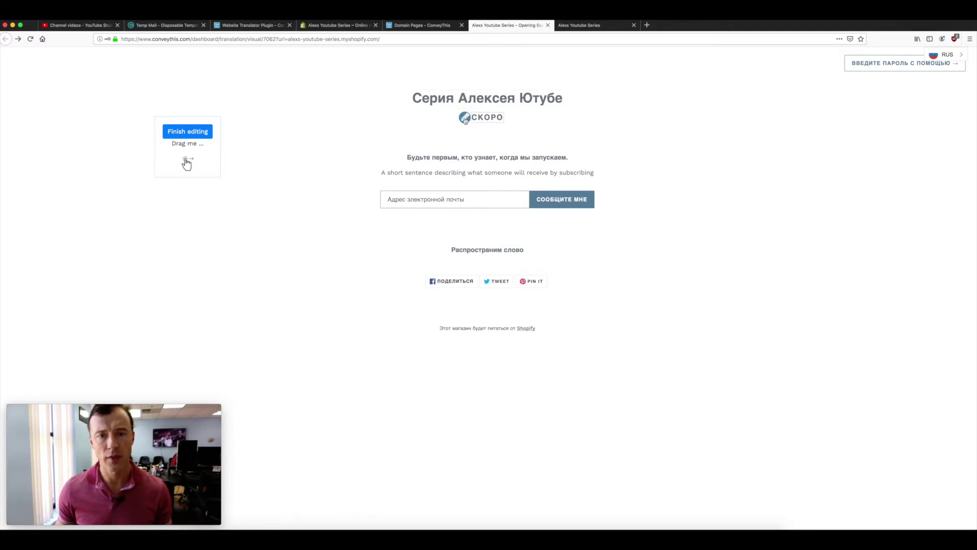
click(464, 118)
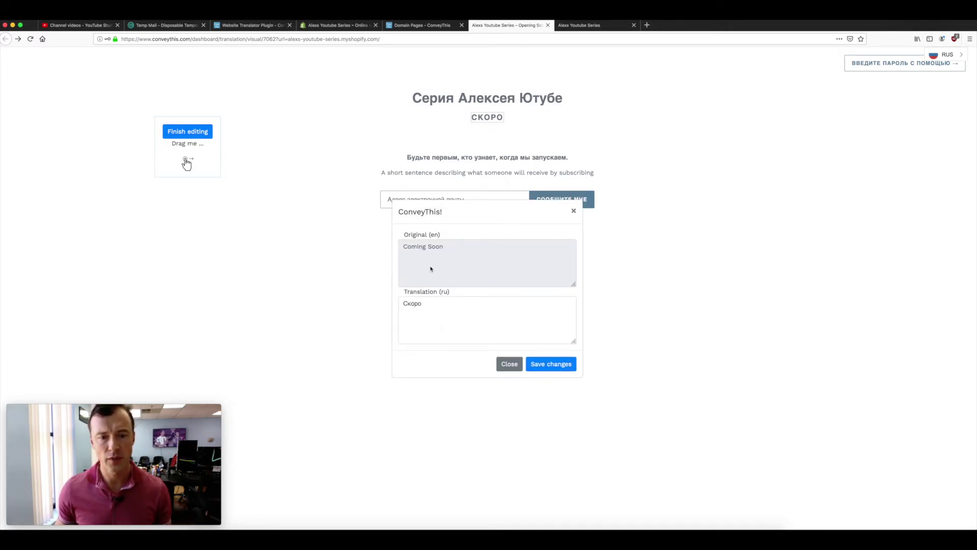
click(409, 303)
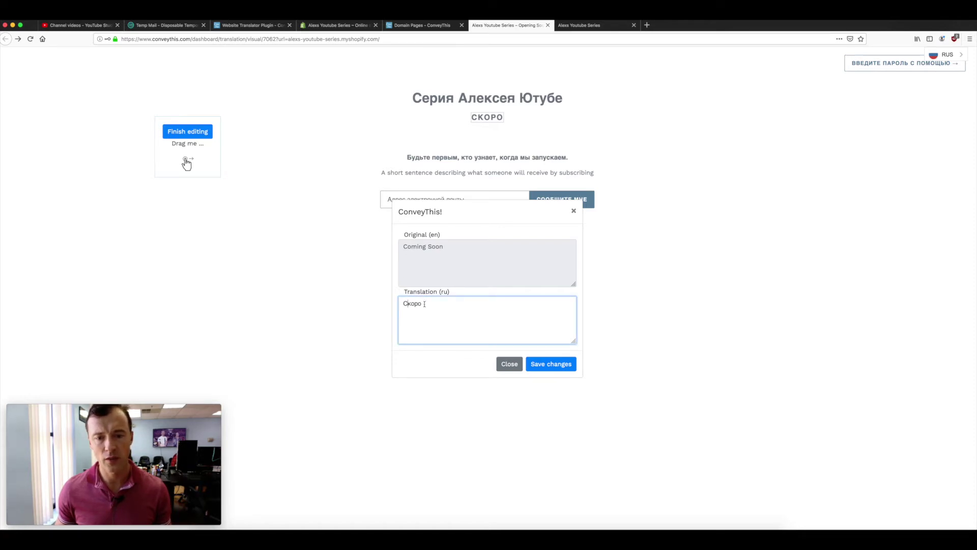
click(425, 304)
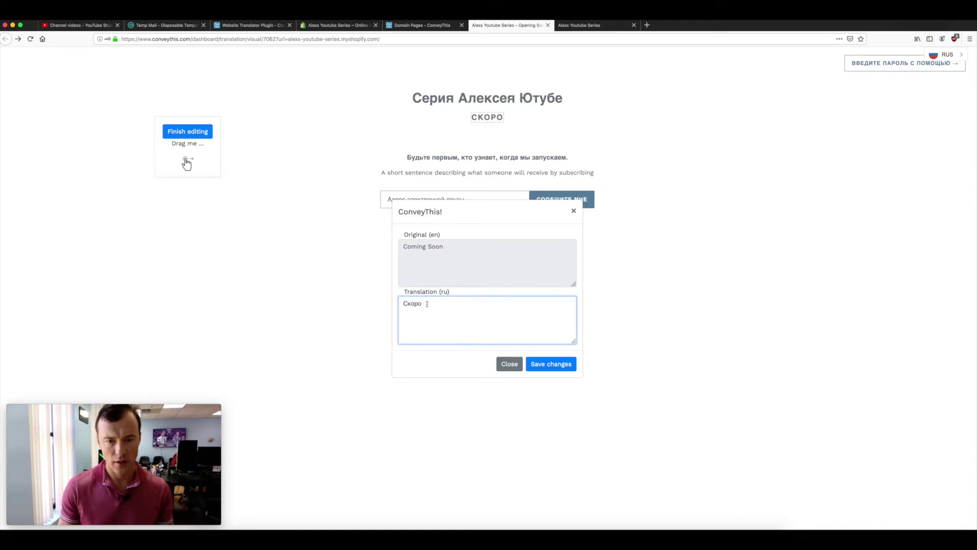
text(23)
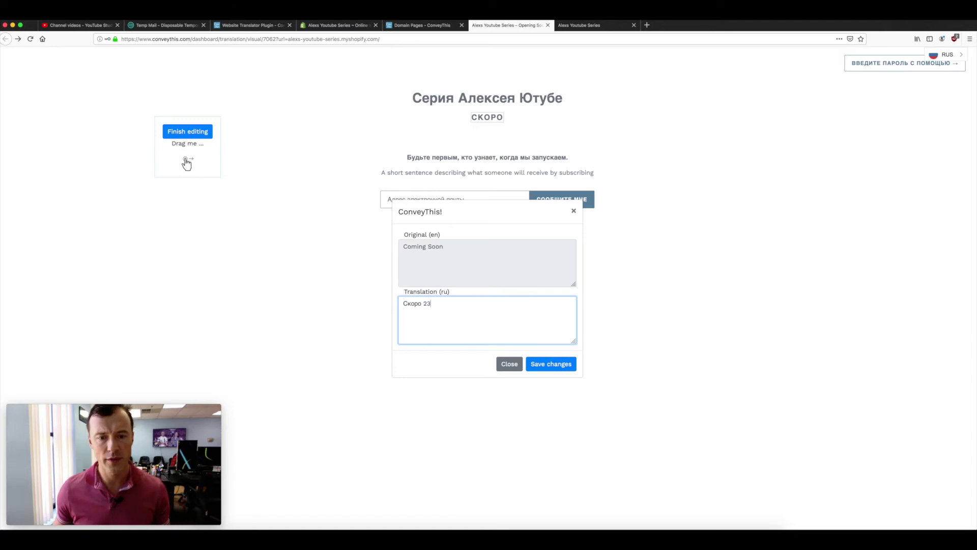
click(541, 365)
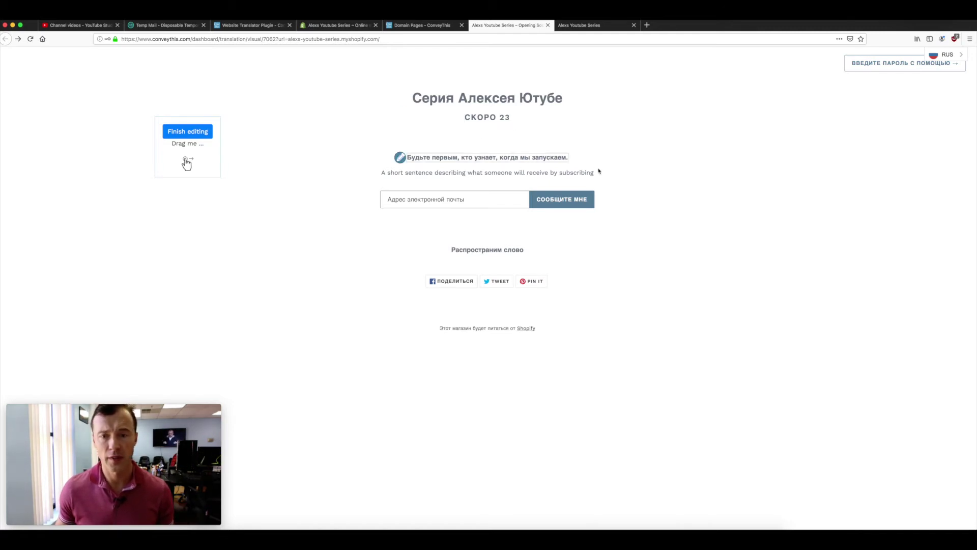
Review the Notify me, password and Share translations without changes, then finish editing to return to My Domains
click(531, 201)
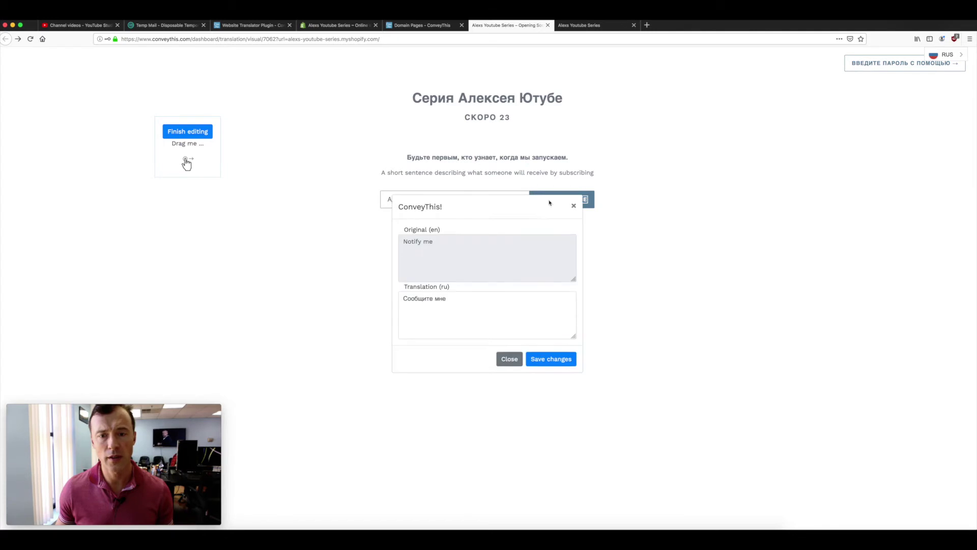
click(572, 211)
click(846, 64)
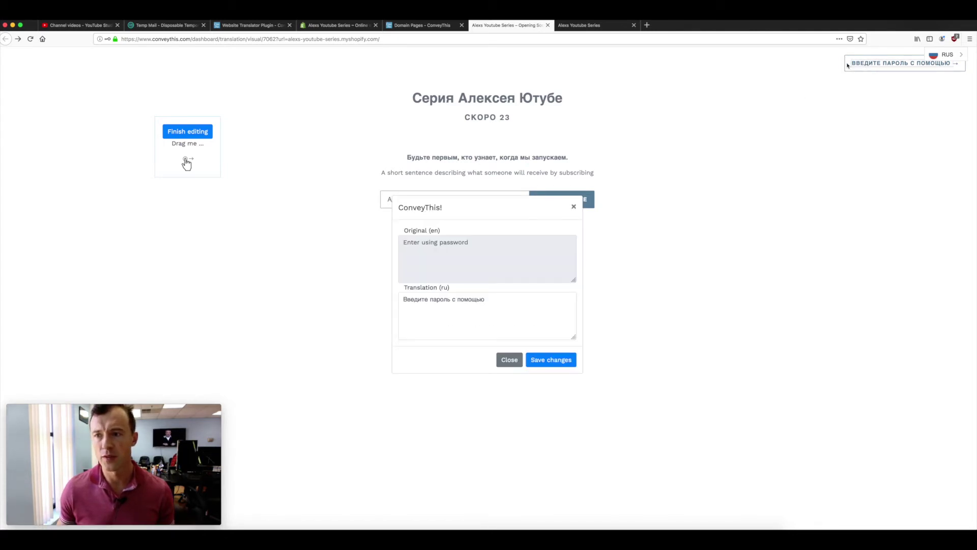
click(573, 211)
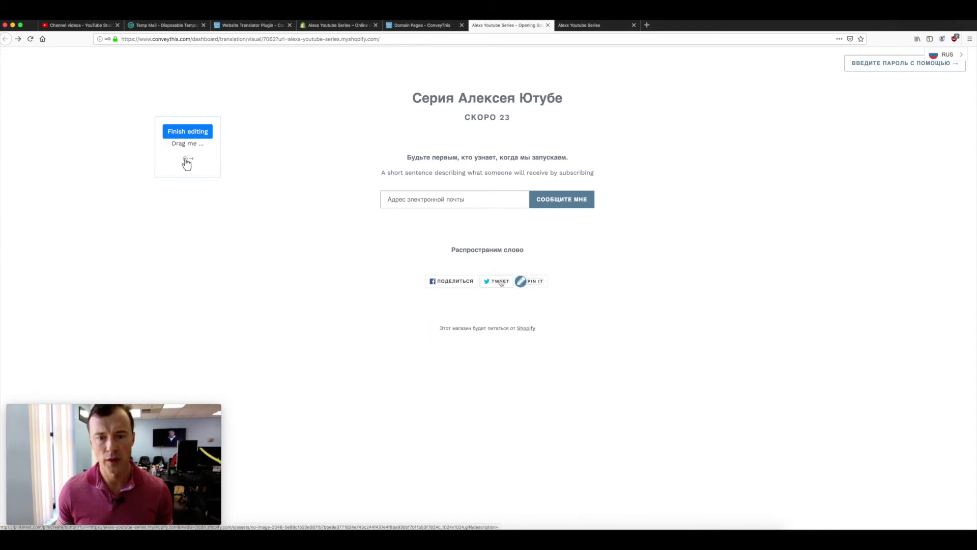
click(454, 283)
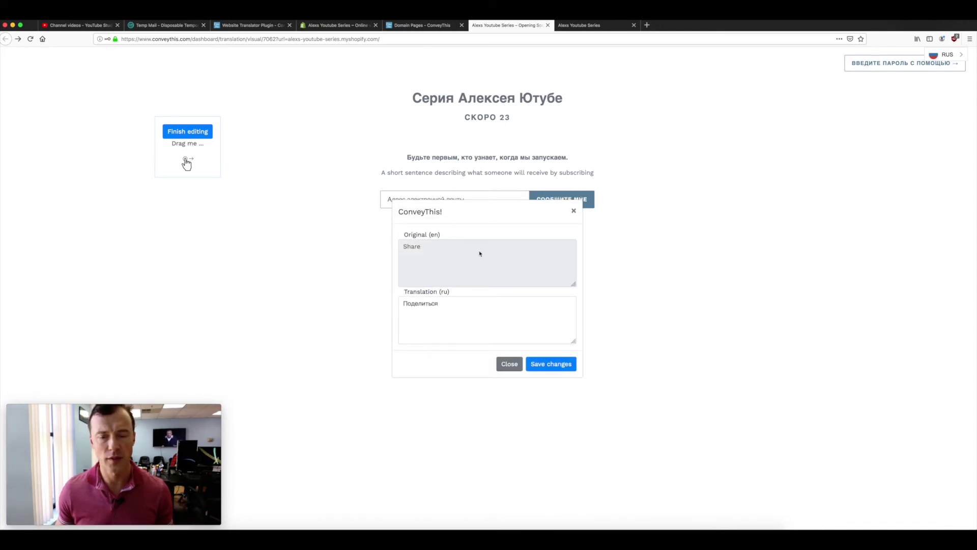
click(573, 212)
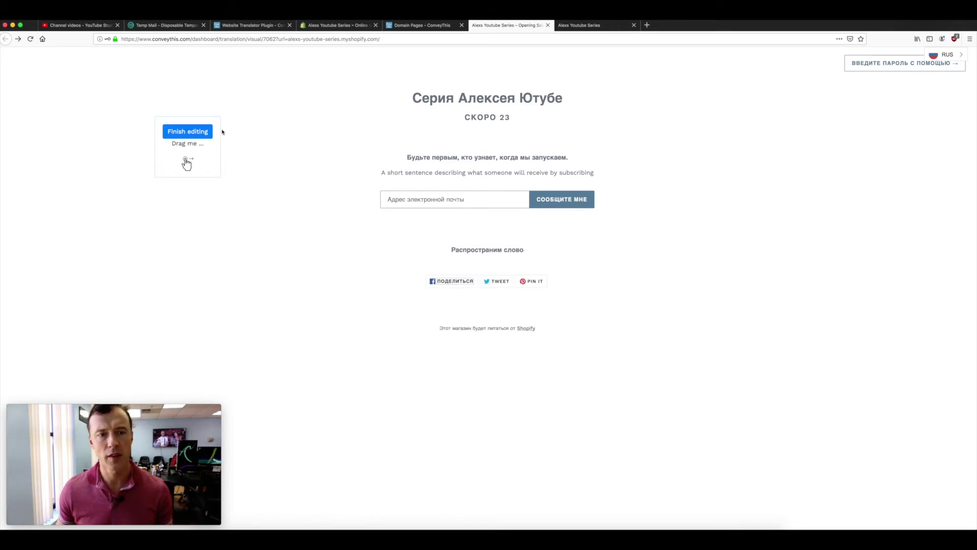
click(184, 135)
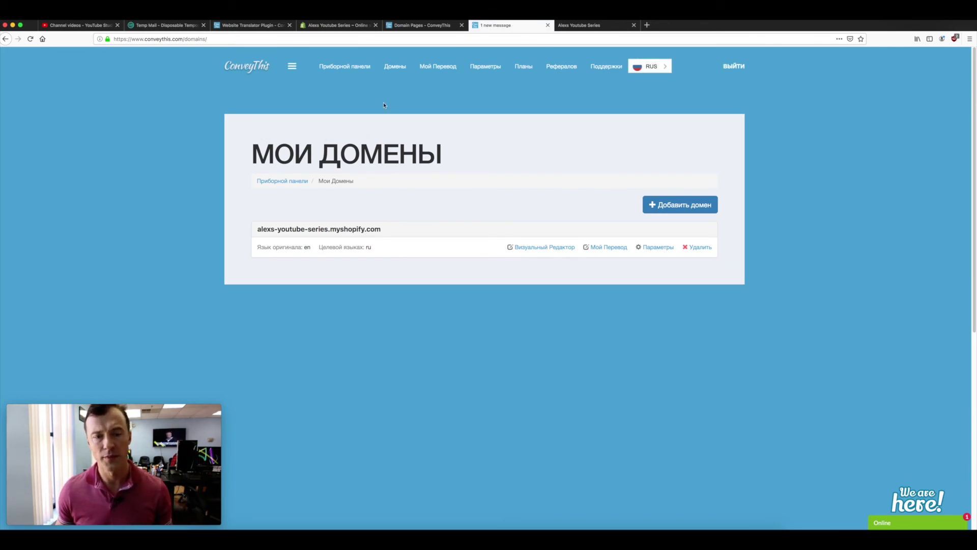
On the Alexs Youtube Series storefront, switch the language from RUS to ENG
click(581, 26)
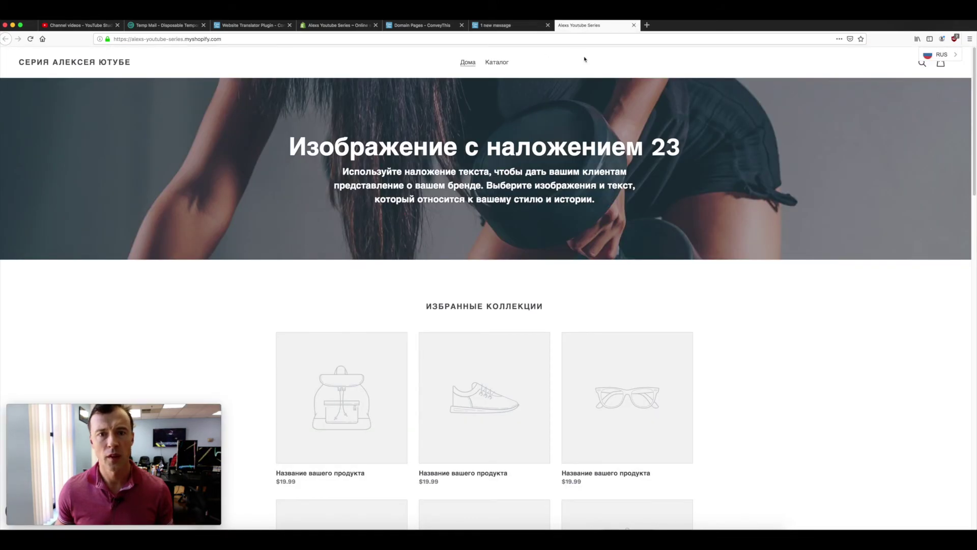
click(178, 39)
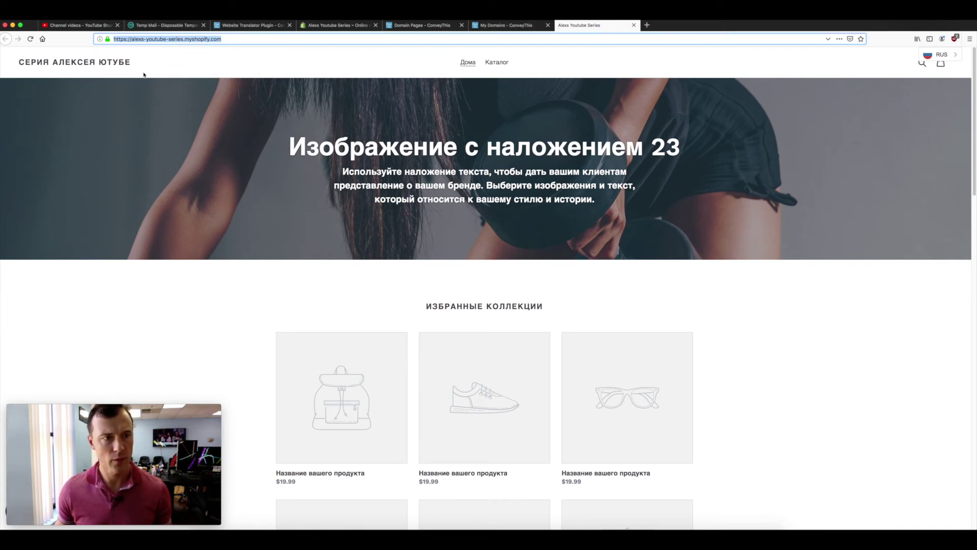
click(940, 55)
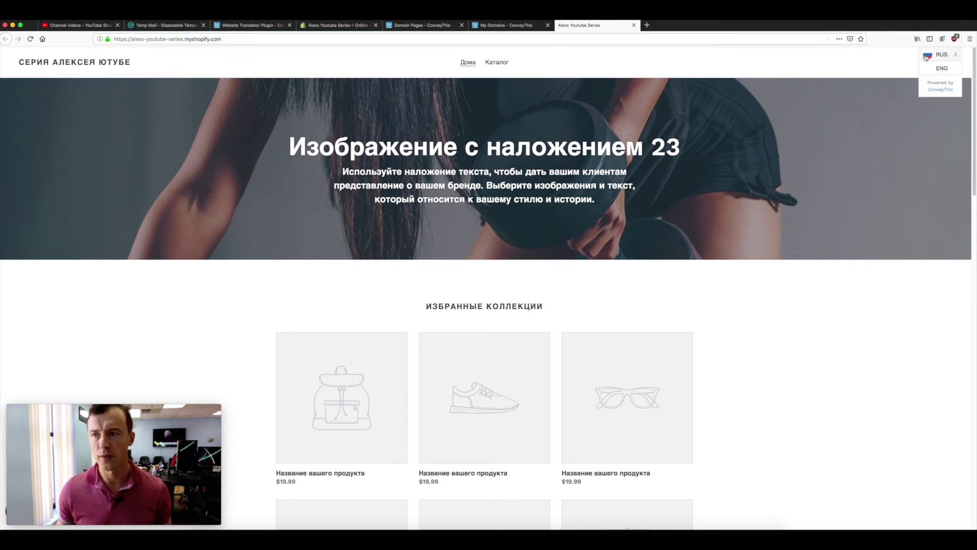
click(945, 68)
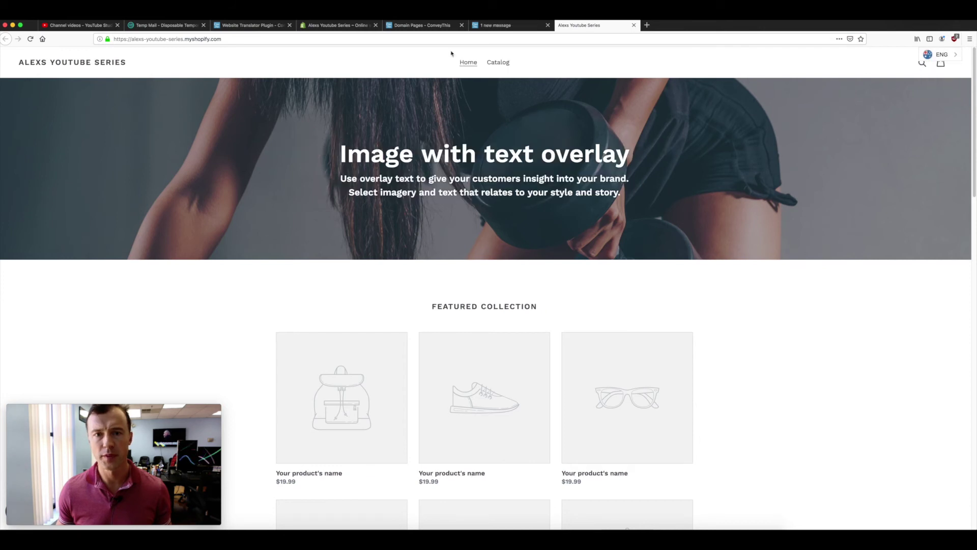
click(144, 38)
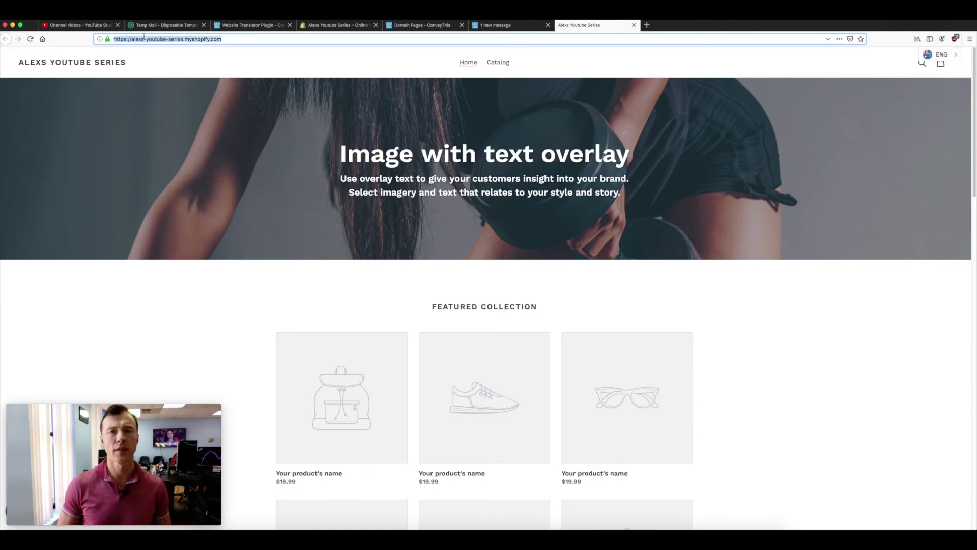